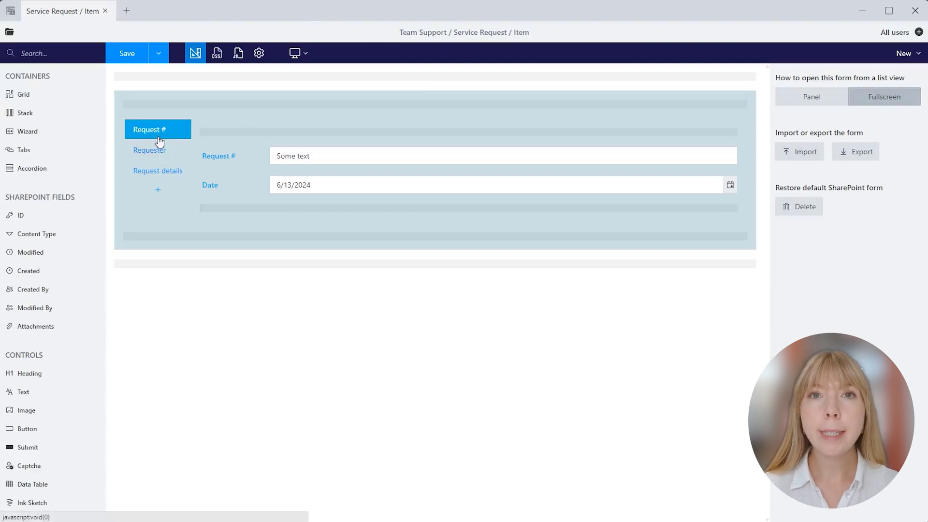
- Show the Requester tab with its Requested by and Department fields
left_click(162, 153)
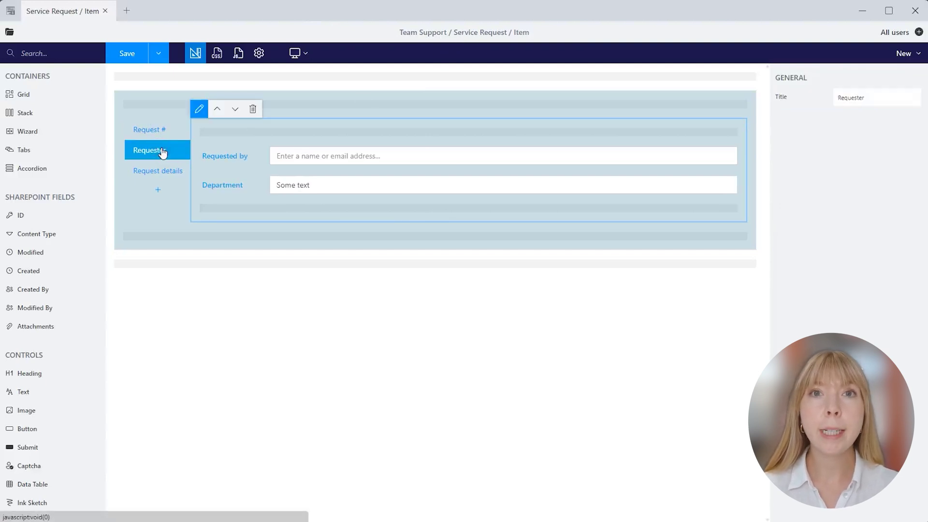
- Drop a Data Table from Controls onto the Request details tab and hide its DataTable1 title
left_click(165, 174)
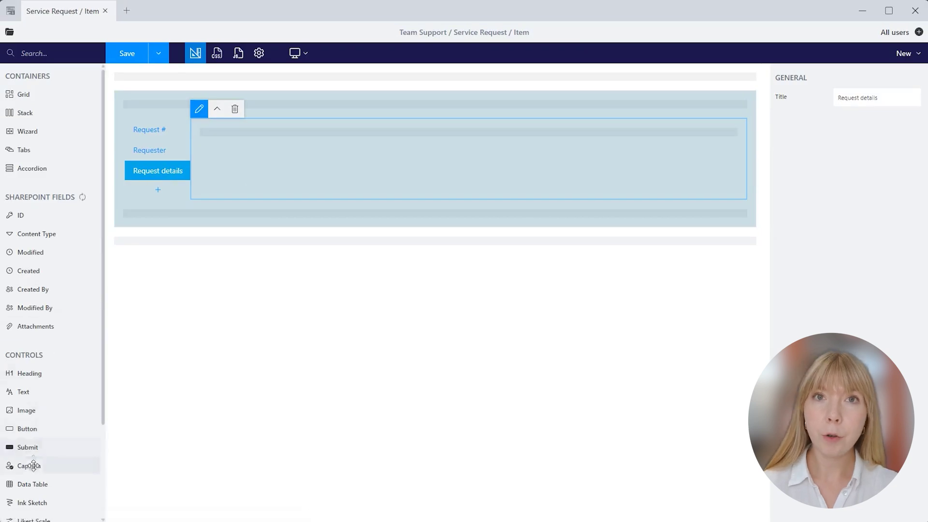
left_click_drag(37, 483, 277, 129)
left_click(295, 153)
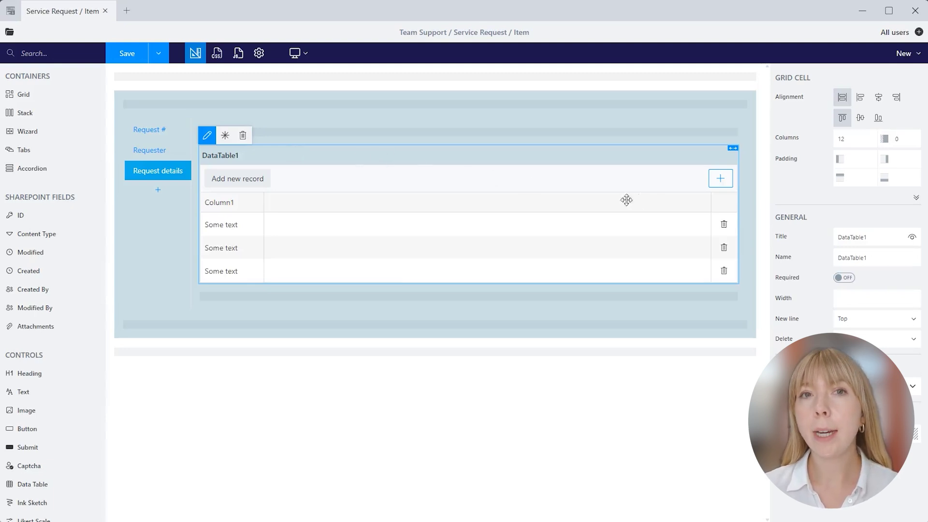
left_click(910, 238)
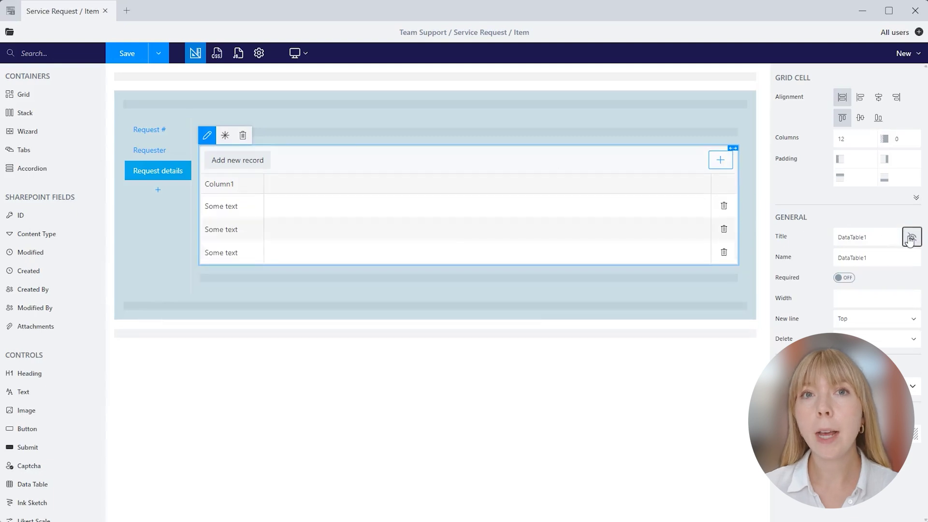
- Add four columns to the data table, bringing it up to Column5
left_click(722, 162)
left_click(728, 166)
left_click(728, 167)
left_click(728, 167)
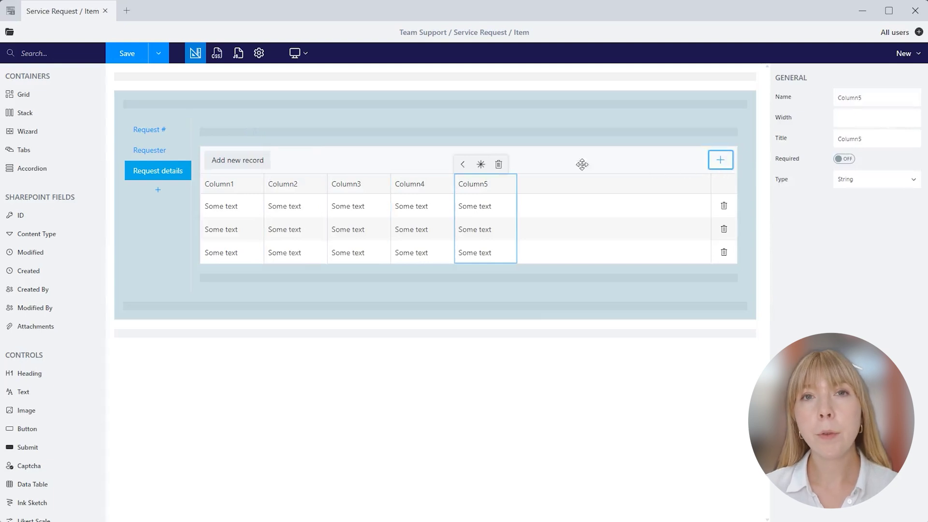
- Test moving, requiring and deleting Column5, re-add it, then review Column1's data types
left_click(462, 165)
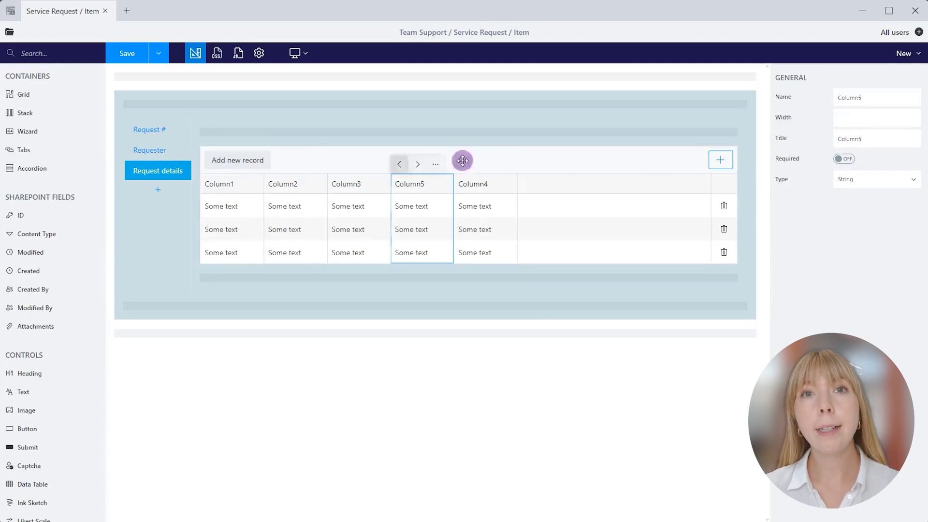
left_click(417, 164)
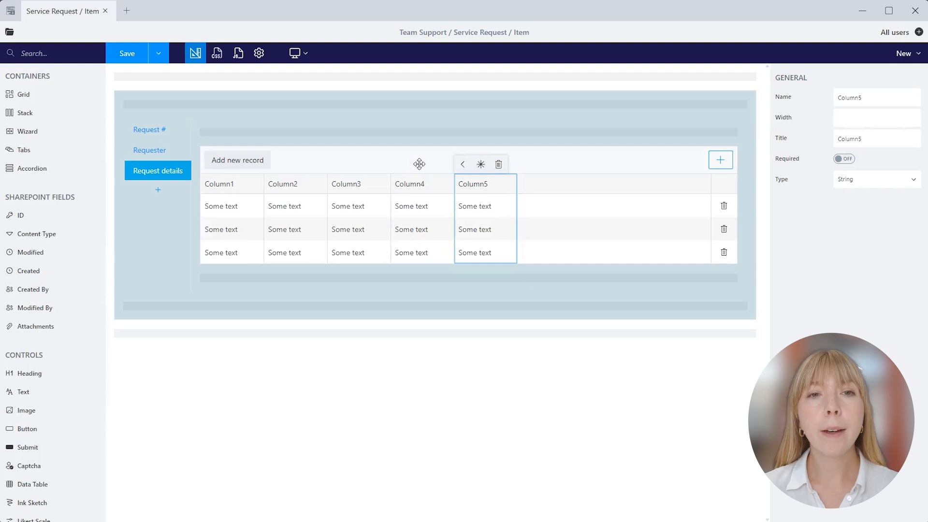
left_click(482, 165)
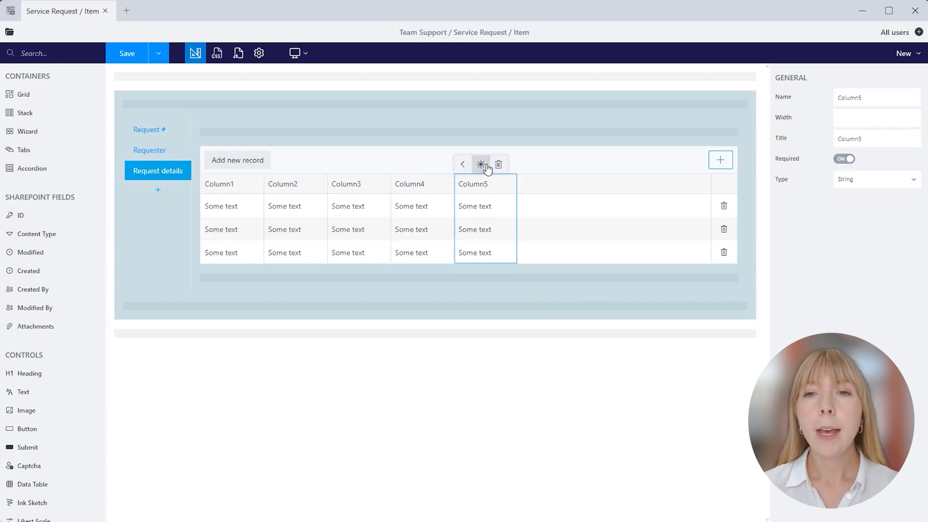
left_click(499, 165)
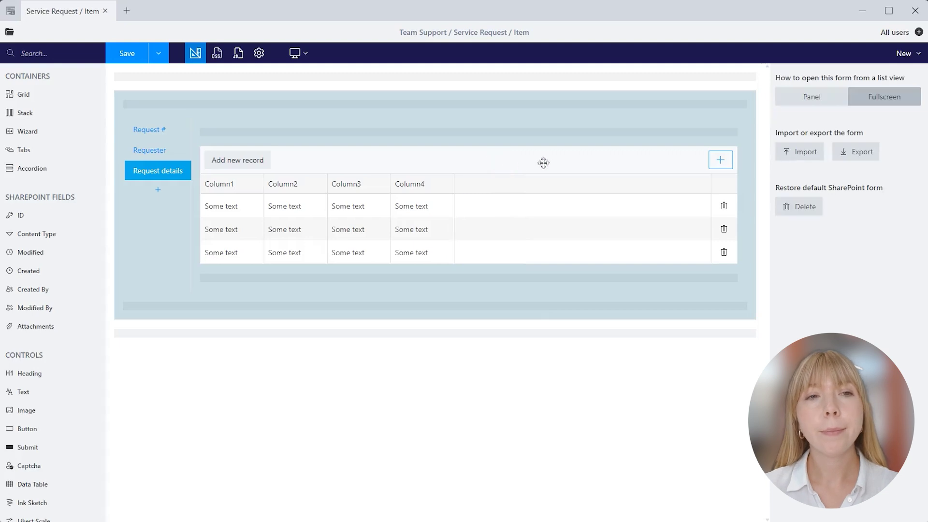
left_click(720, 160)
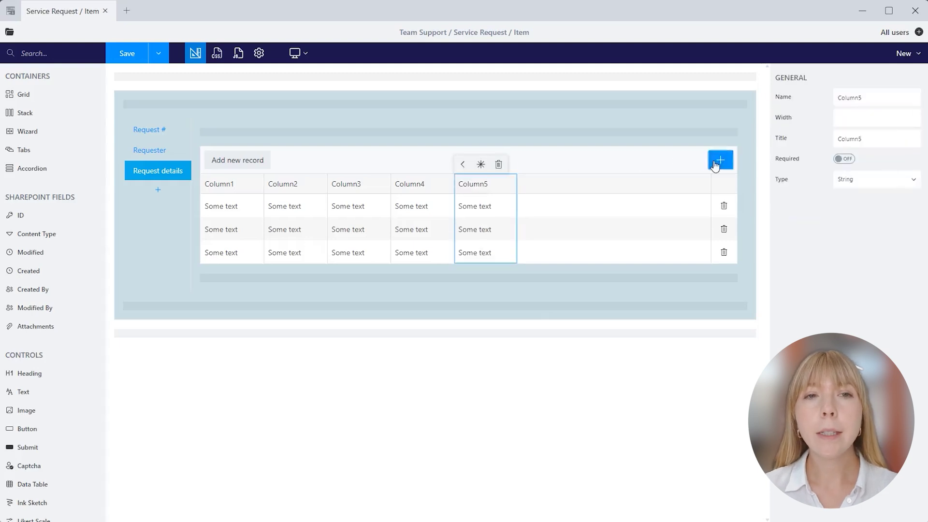
left_click(263, 186)
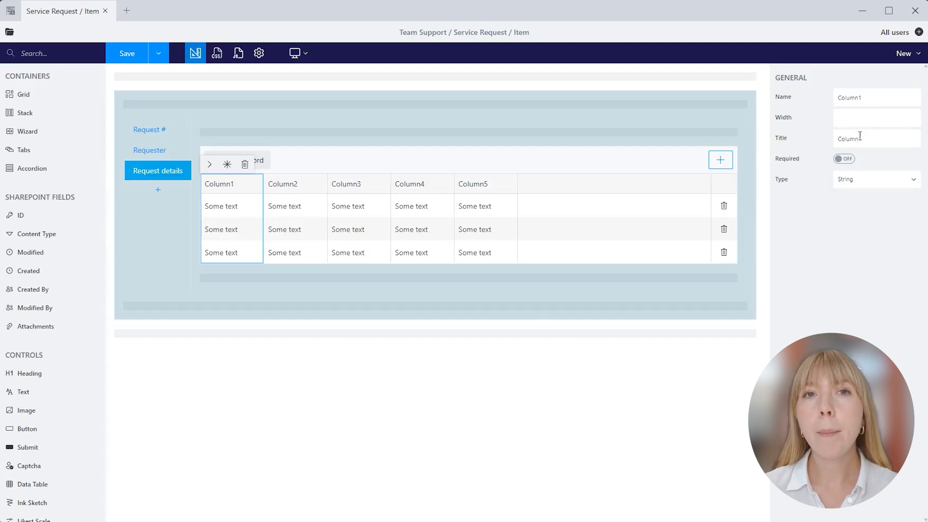
left_click(861, 181)
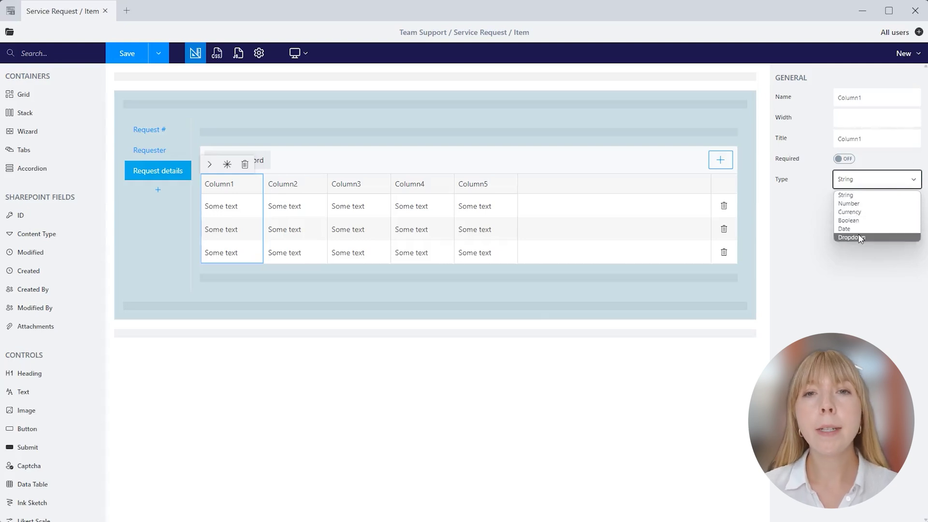
- Keep Column1 as String, retitle it 'Service Requested', make it required, width 275
left_click(855, 195)
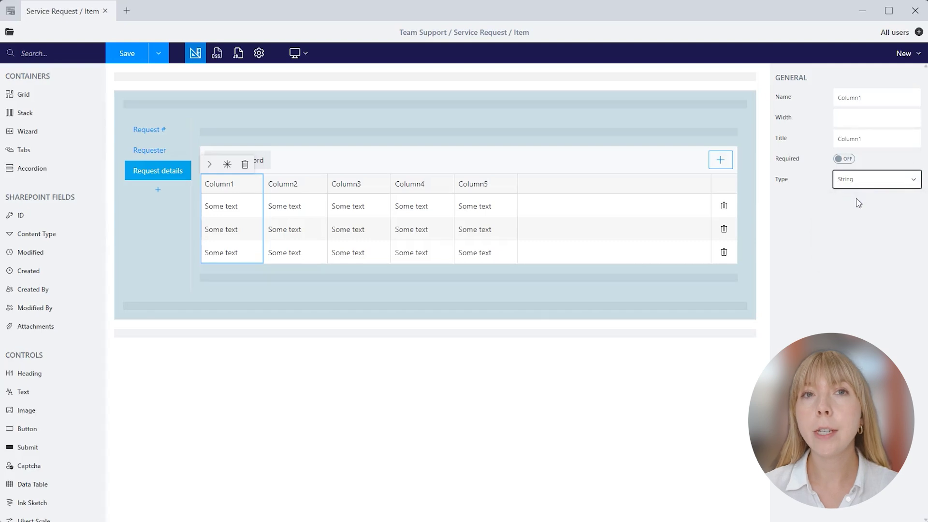
double_click(864, 136)
key("BackSpace")
type("Service Requested")
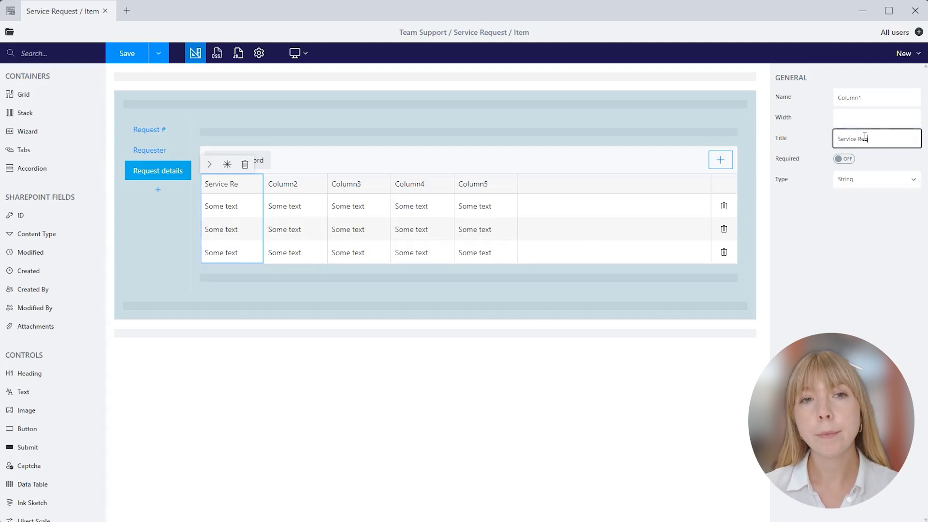
left_click(846, 159)
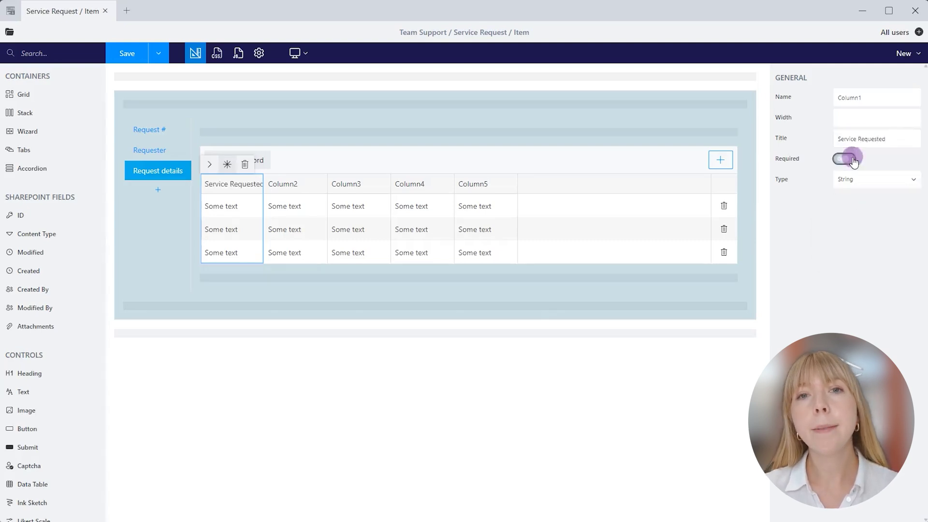
left_click(856, 125)
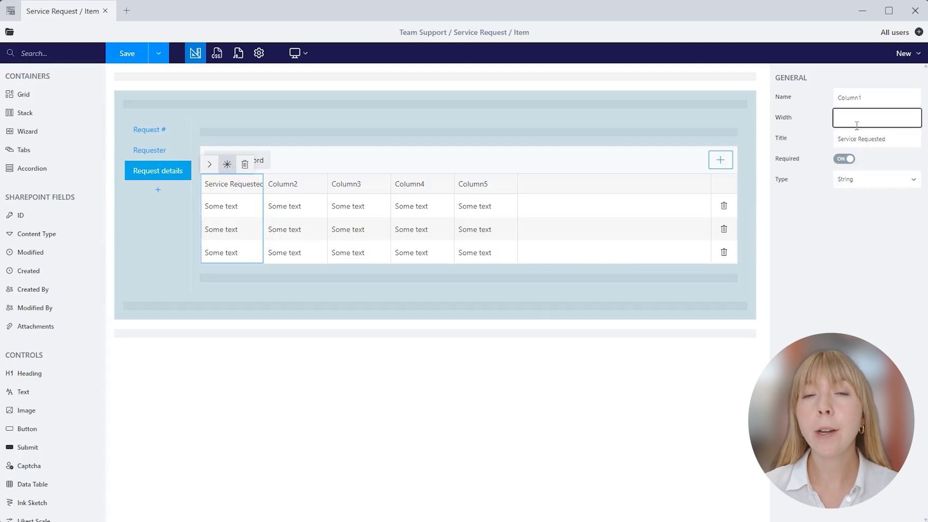
type("275")
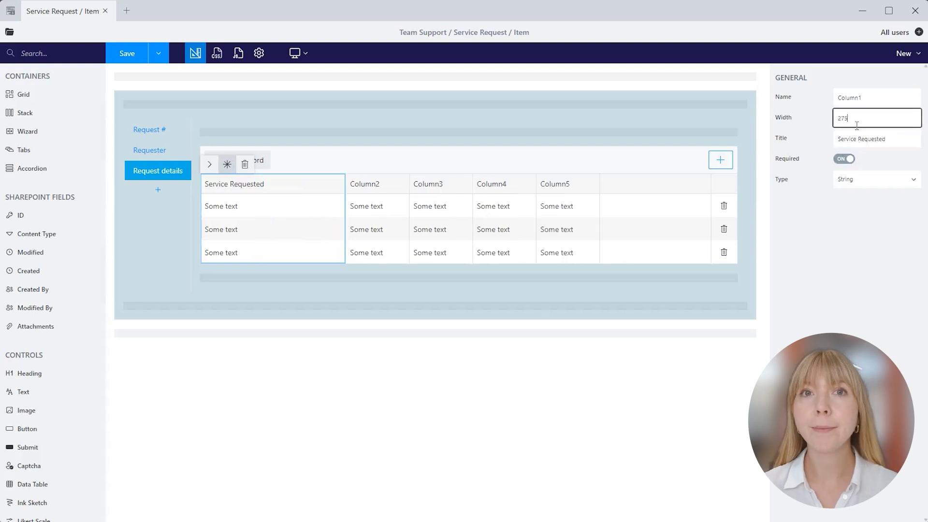
- Make Column2 a required Number column titled 'Quantity' with minimum 1 and whole-number precision
left_click(399, 177)
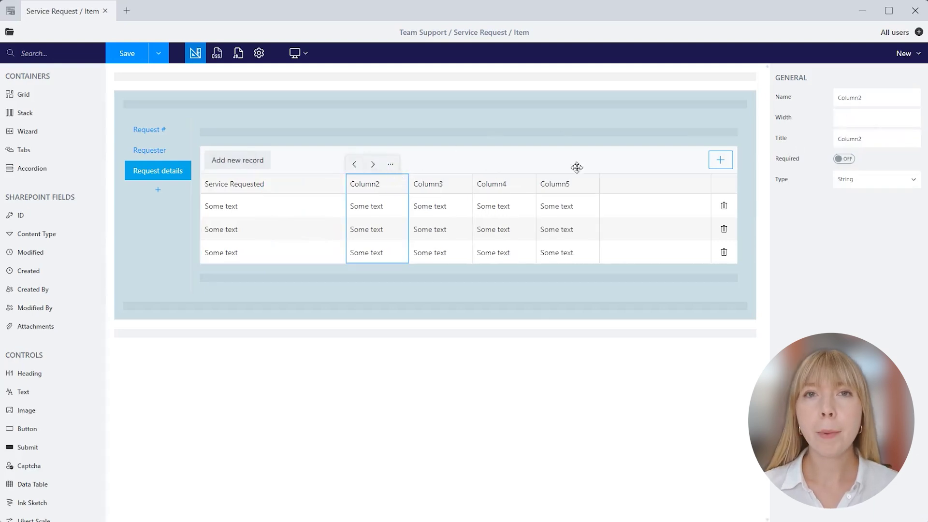
double_click(875, 139)
type("Quant")
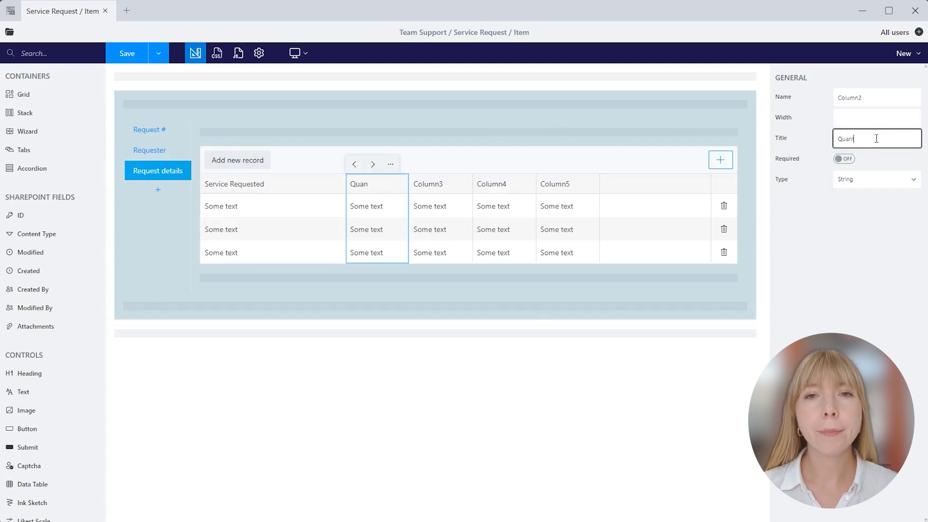
type("ity")
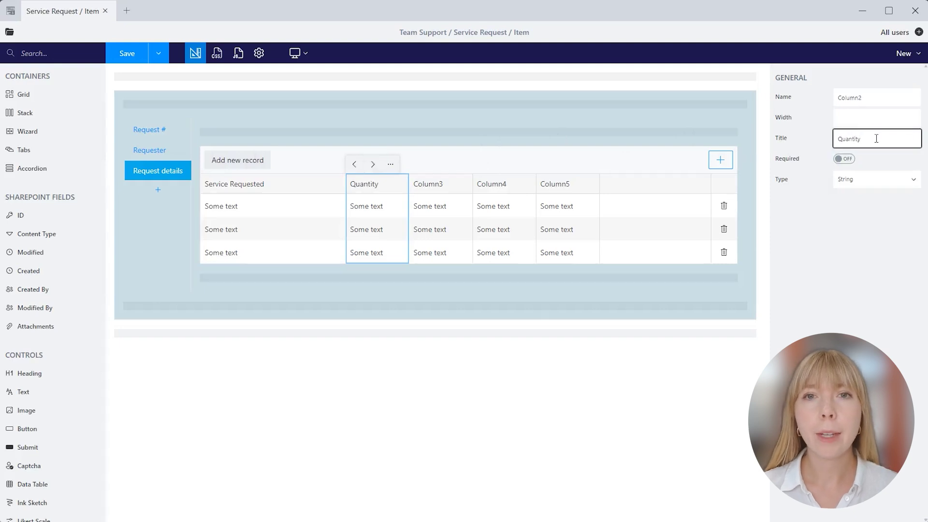
left_click(851, 161)
left_click(854, 179)
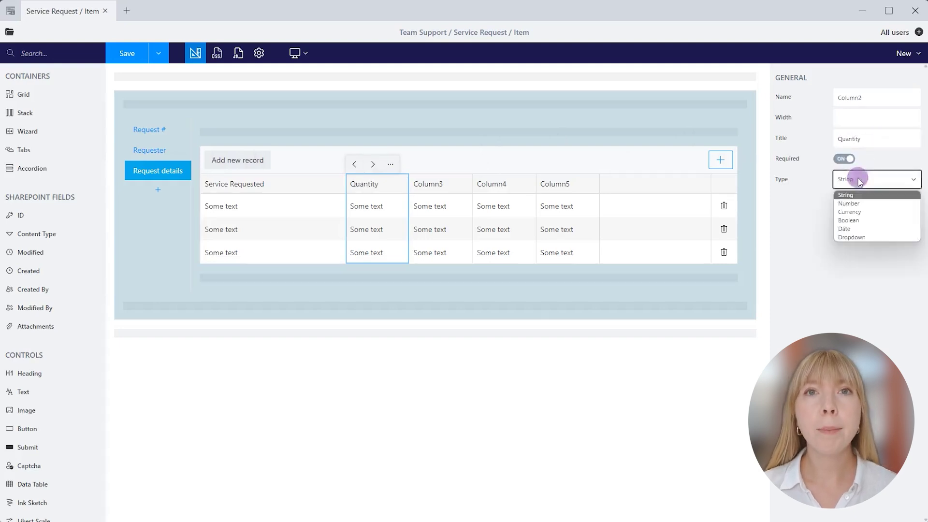
left_click(861, 203)
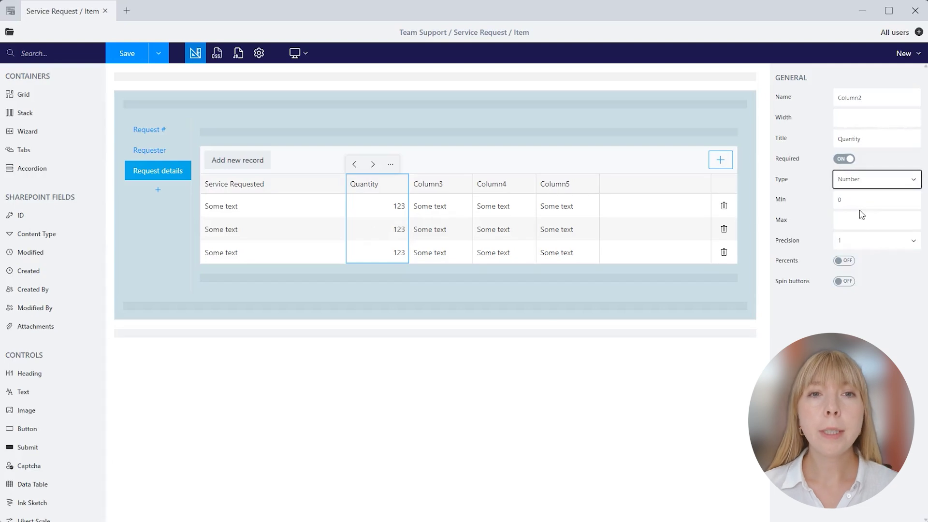
left_click(861, 206)
type("1")
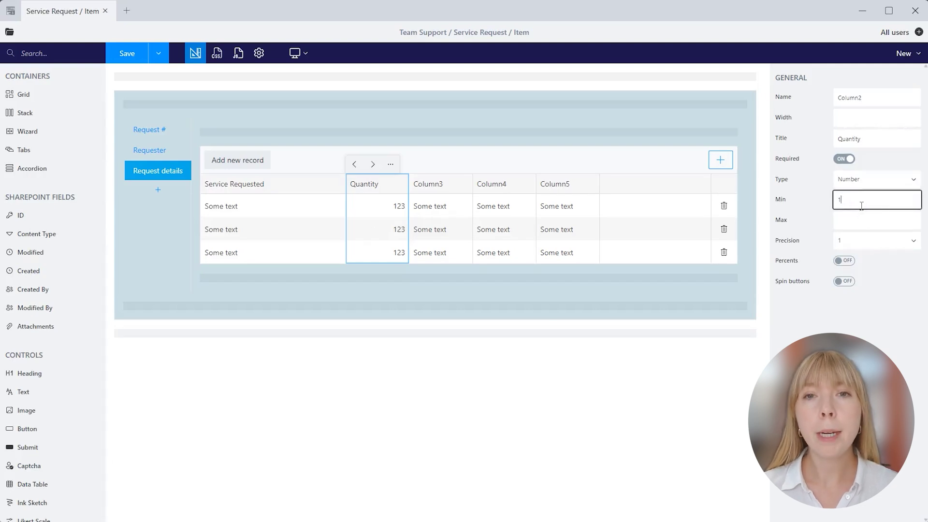
left_click(858, 242)
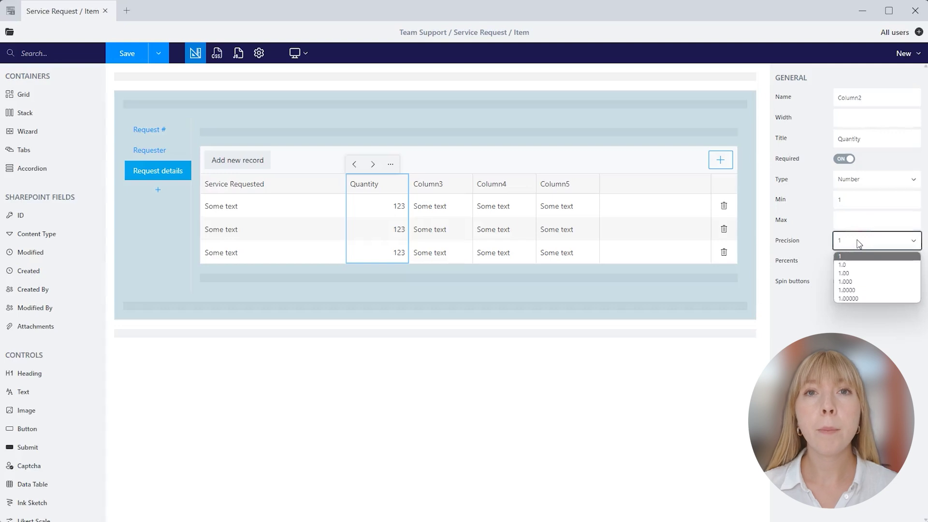
left_click(858, 242)
- Add spin buttons stepping 1 to Quantity cells and set the column width to 150
left_click(850, 261)
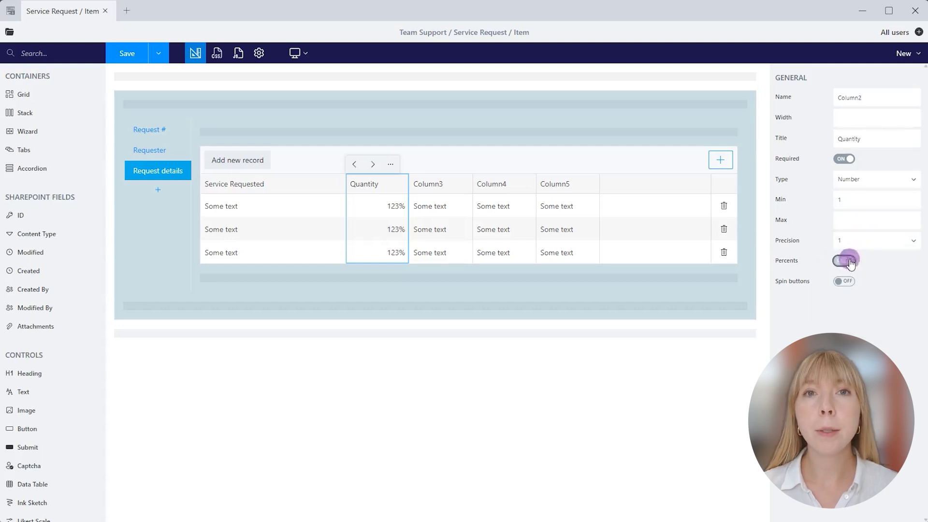
left_click(849, 261)
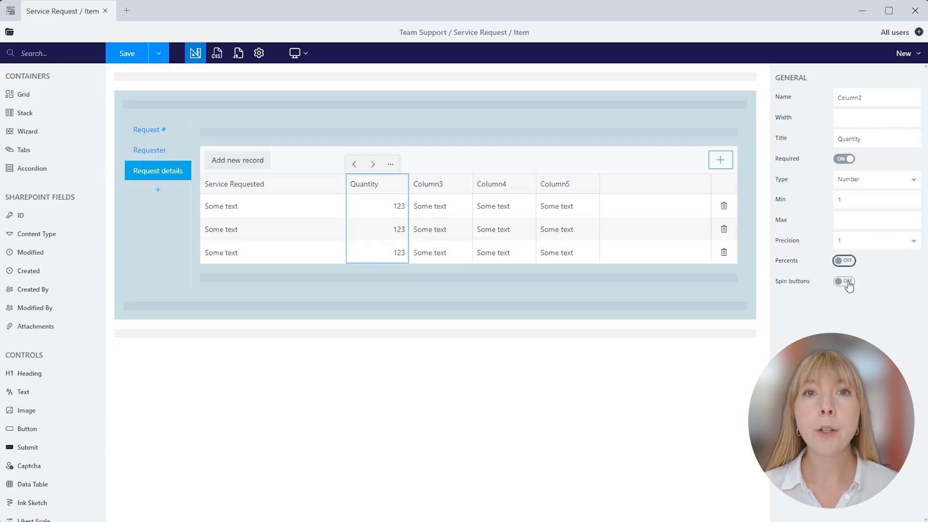
left_click(846, 282)
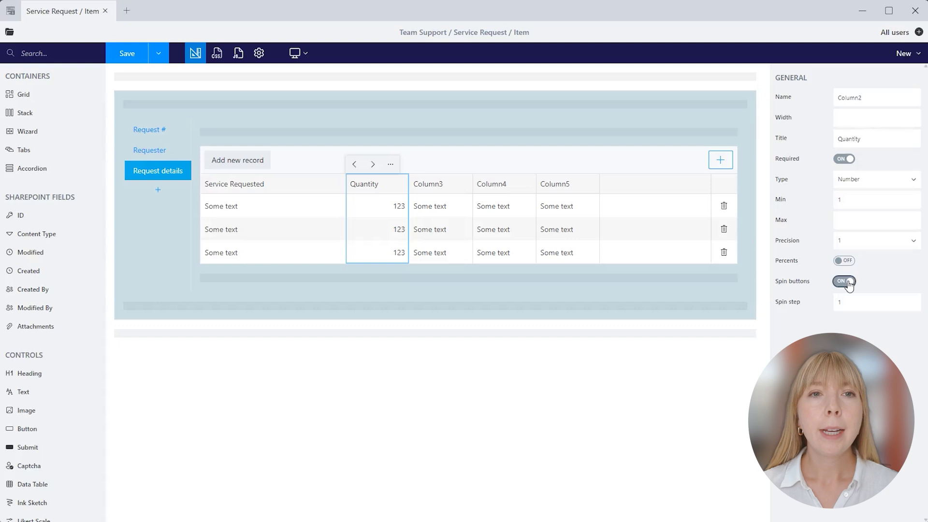
left_click(860, 302)
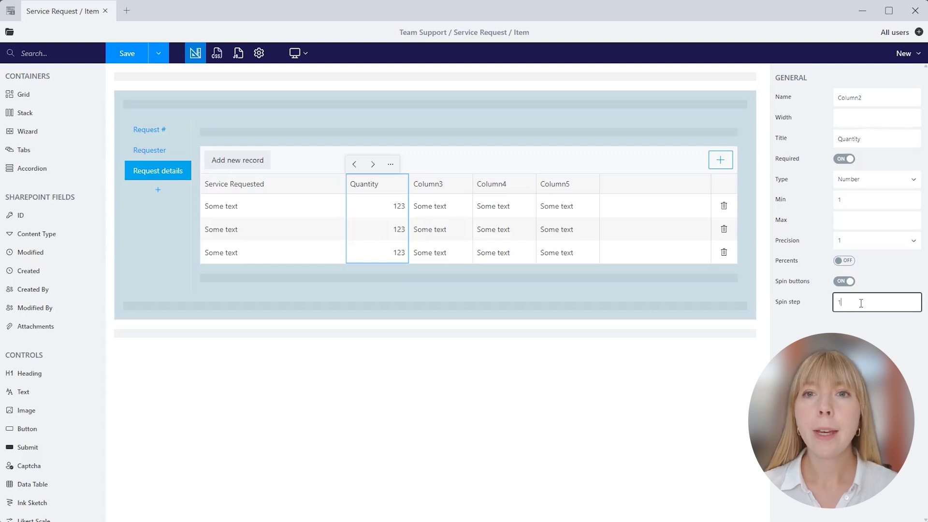
left_click(865, 117)
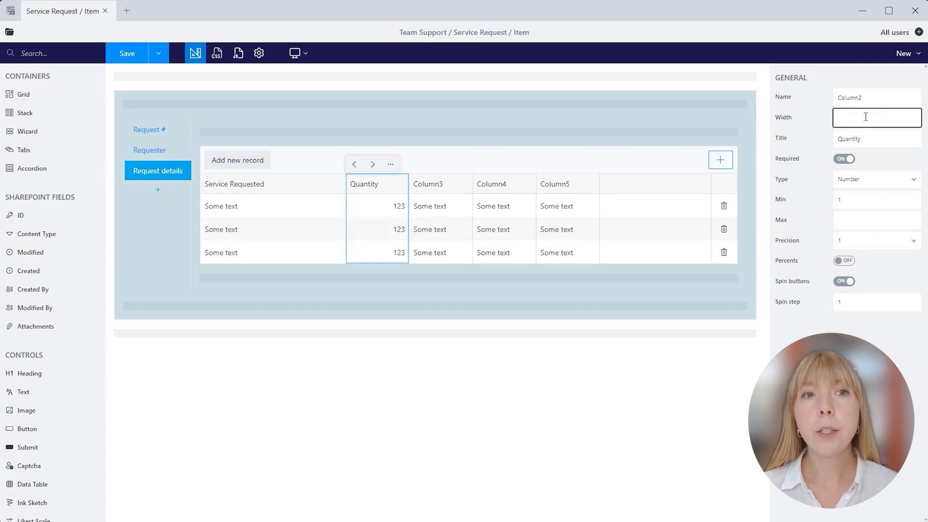
type("150")
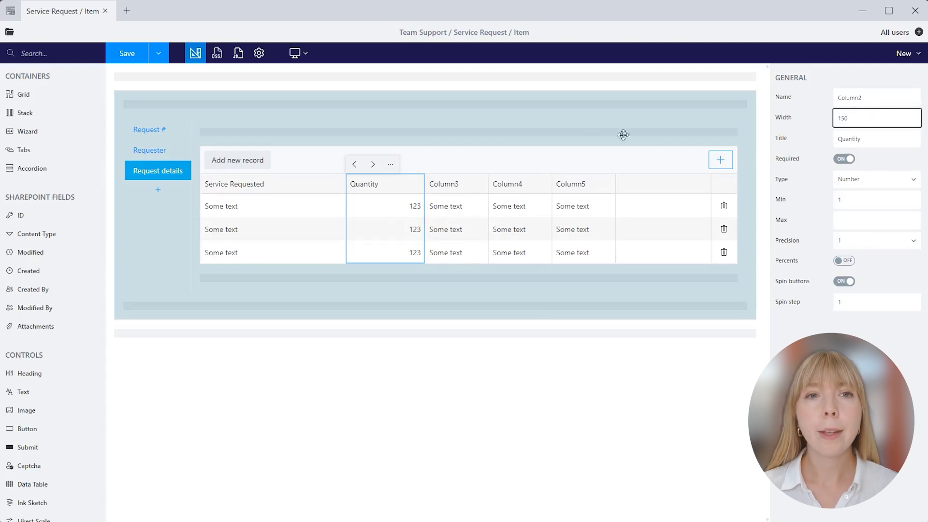
- Rename Column3 to 'Cost' and make it a Currency column with minimum 1 and width 100
left_click(470, 179)
double_click(884, 138)
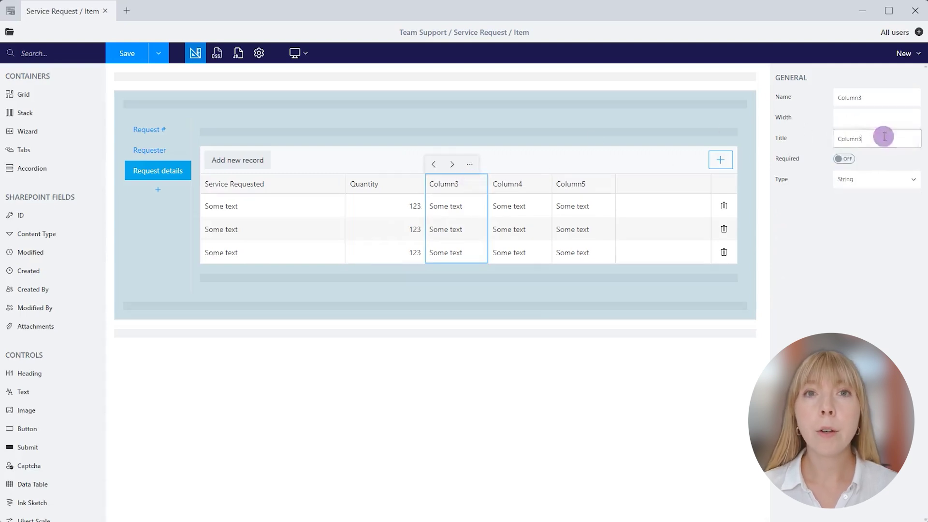
key("BackSpace")
type("Cost")
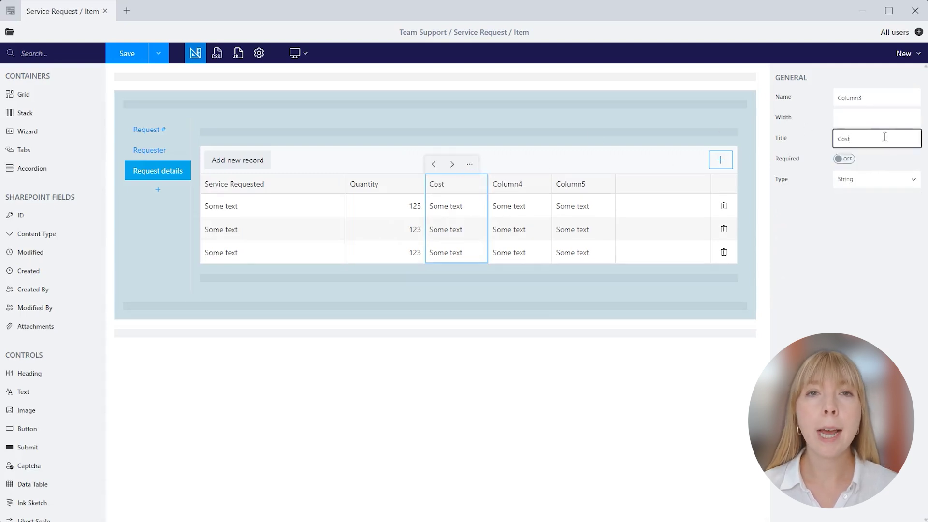
left_click(882, 179)
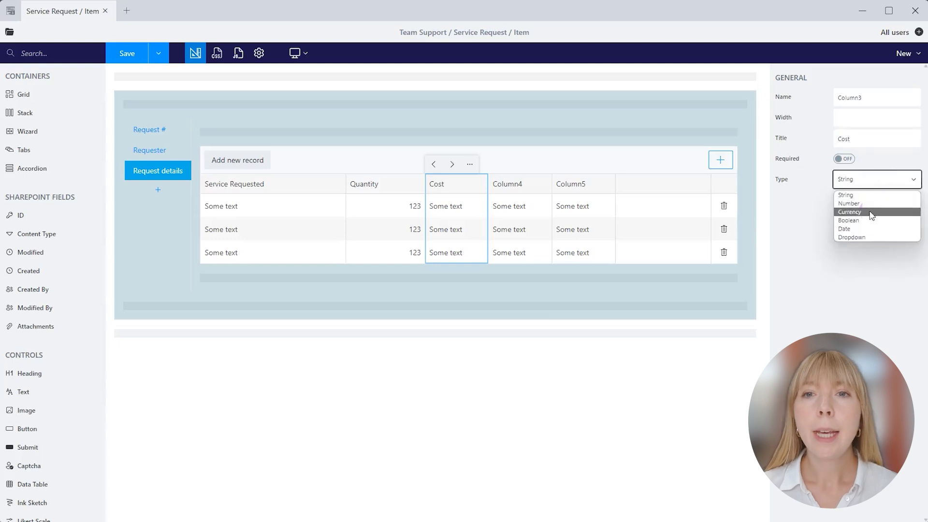
left_click(871, 213)
left_click(870, 201)
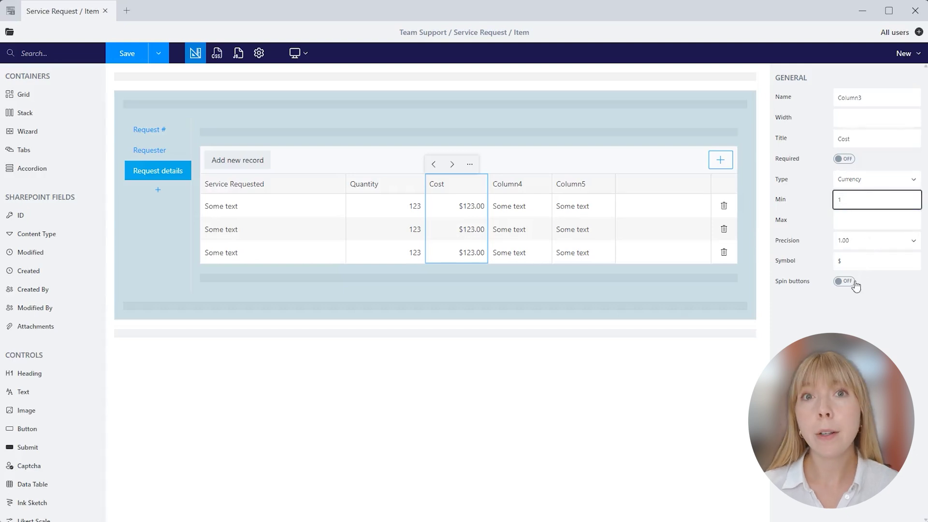
left_click(857, 118)
type("100")
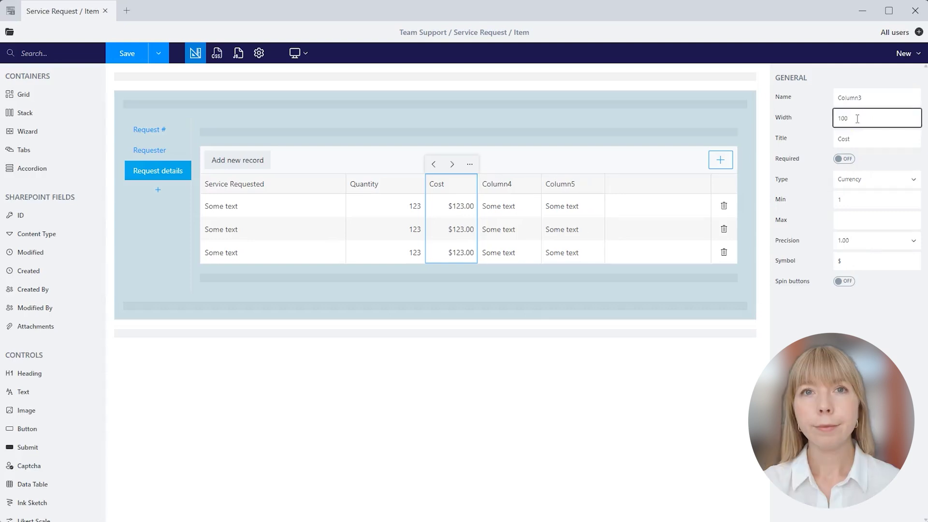
left_click(519, 179)
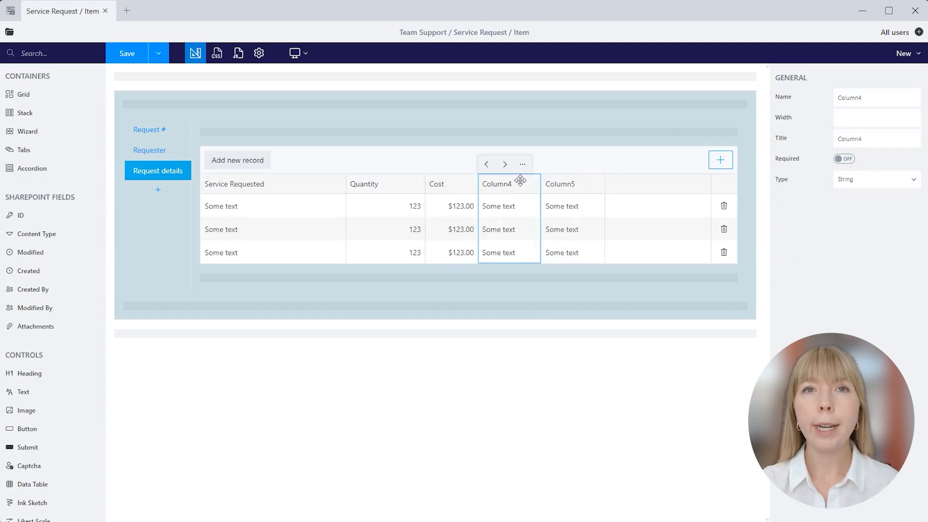
- Retitle Column4 as 'Priority' and set its type to Dropdown
left_click(891, 143)
type("Priority")
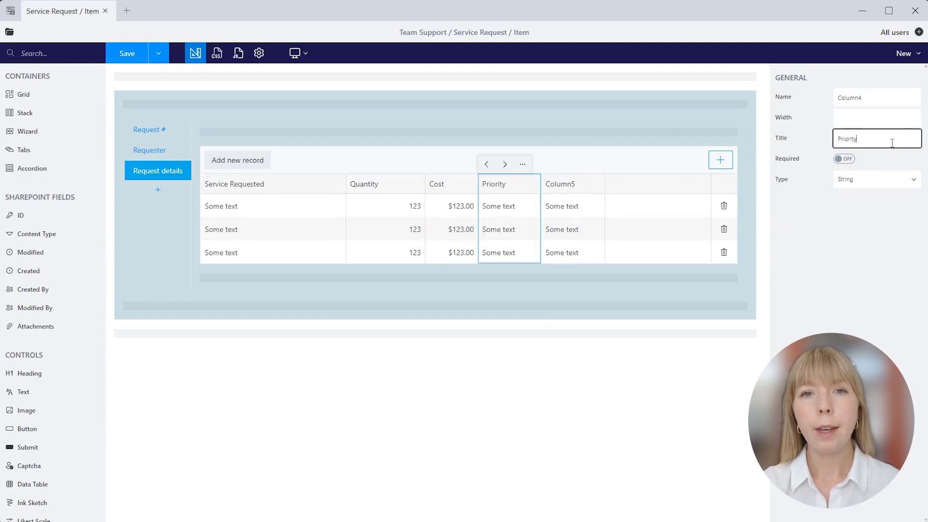
left_click(889, 179)
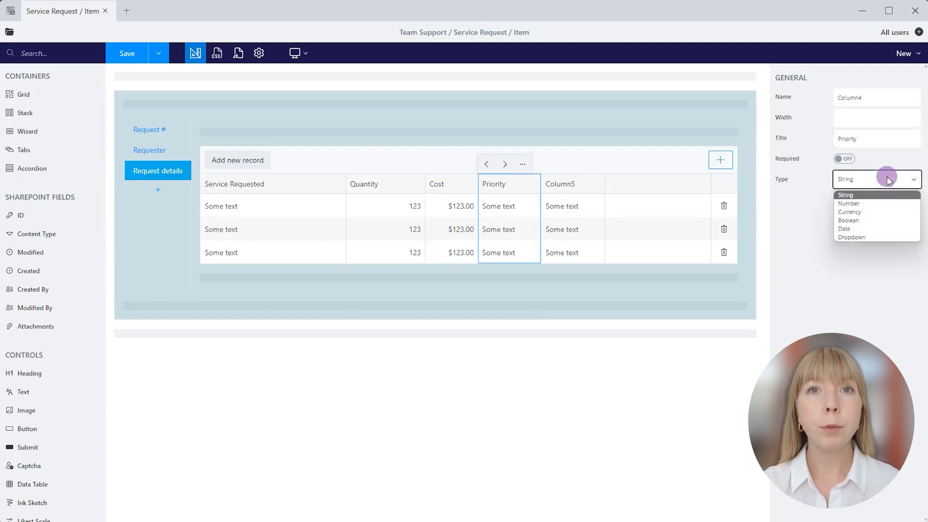
left_click(870, 236)
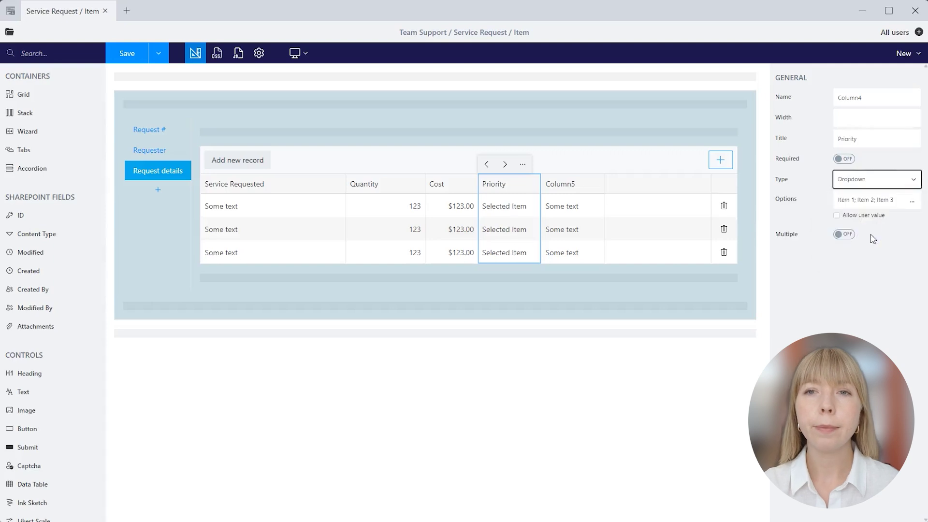
- Replace the placeholder dropdown choices with Urgent, Normal and Low
left_click(903, 204)
key("ctrl+a")
key("Delete")
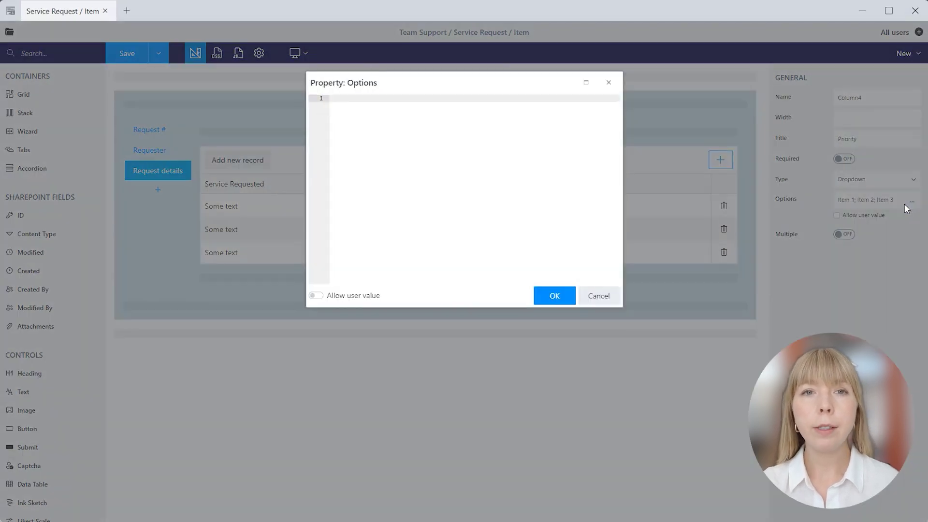
type("Urgent")
key("Return")
type("Normal")
key("Return")
type("Low")
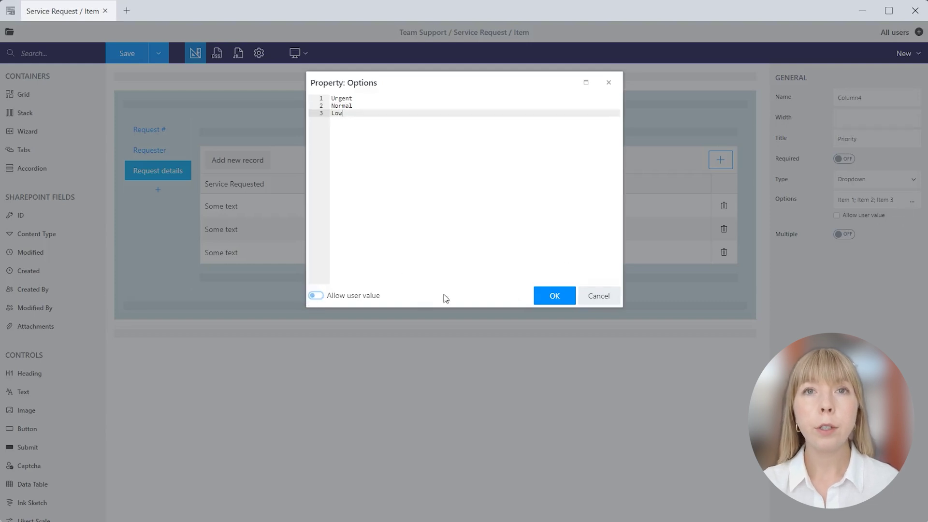
left_click(538, 296)
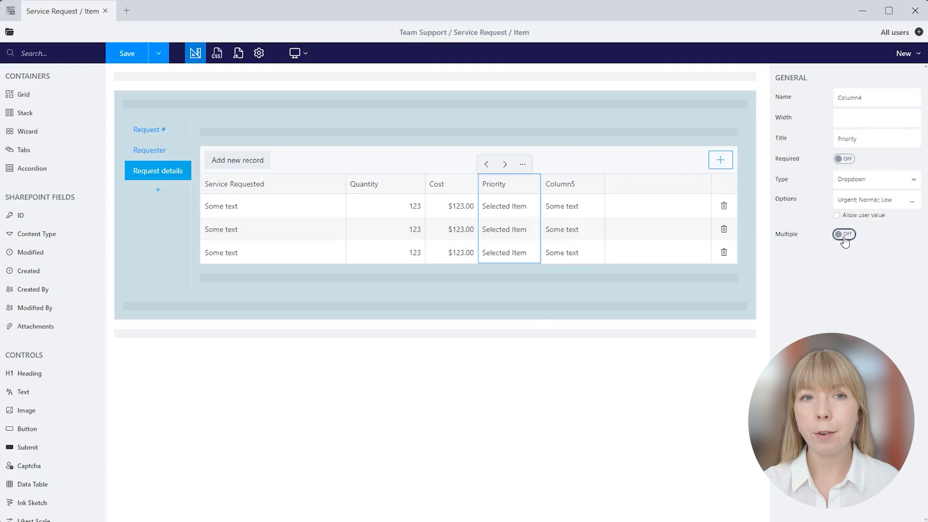
- Make Column5 a Boolean column titled 'Done' with width 50
left_click(591, 186)
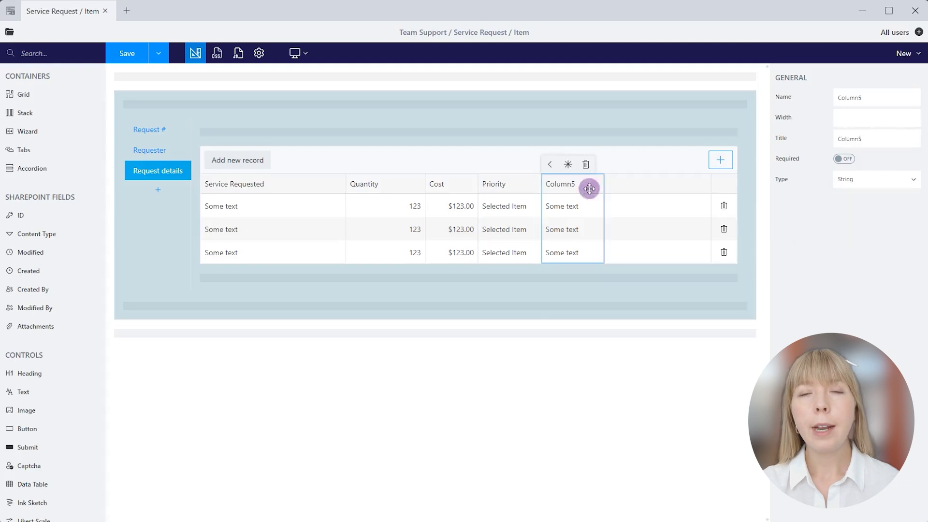
left_click(854, 184)
left_click(851, 220)
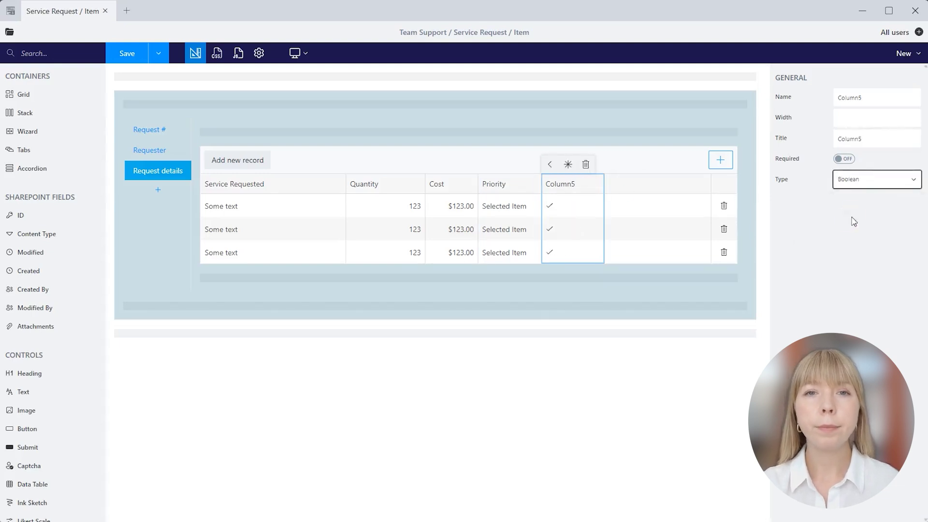
double_click(866, 145)
key("BackSpace")
type("Done")
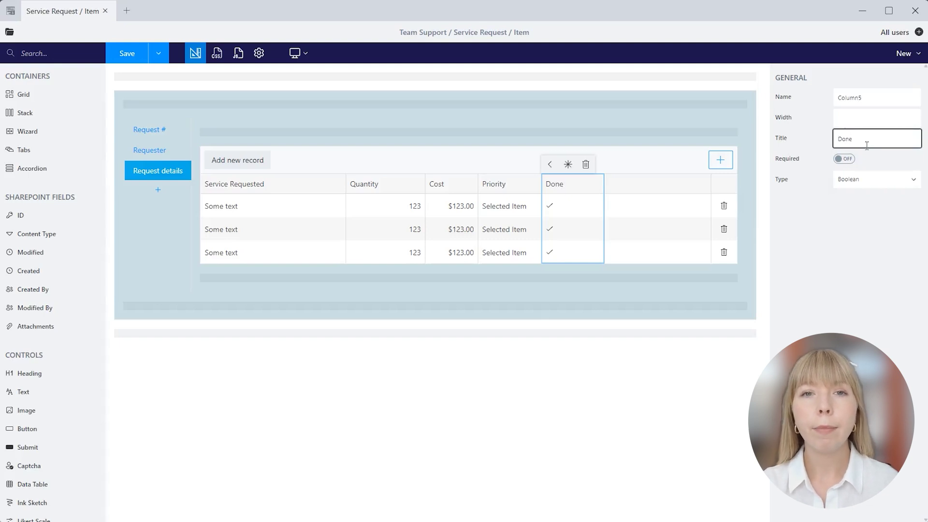
left_click(868, 118)
type("50")
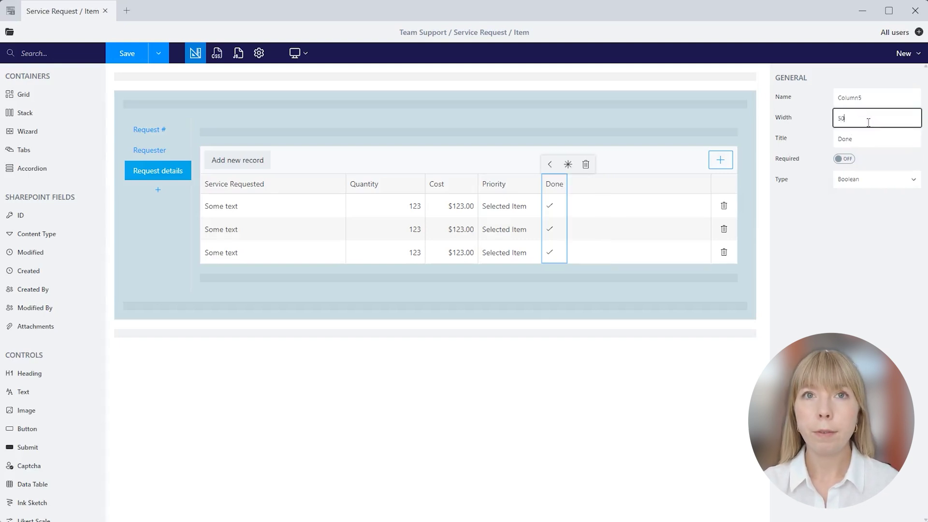
- Add a sixth Date column titled 'Date Requested' with width 150
left_click(723, 161)
left_click(845, 178)
left_click(865, 220)
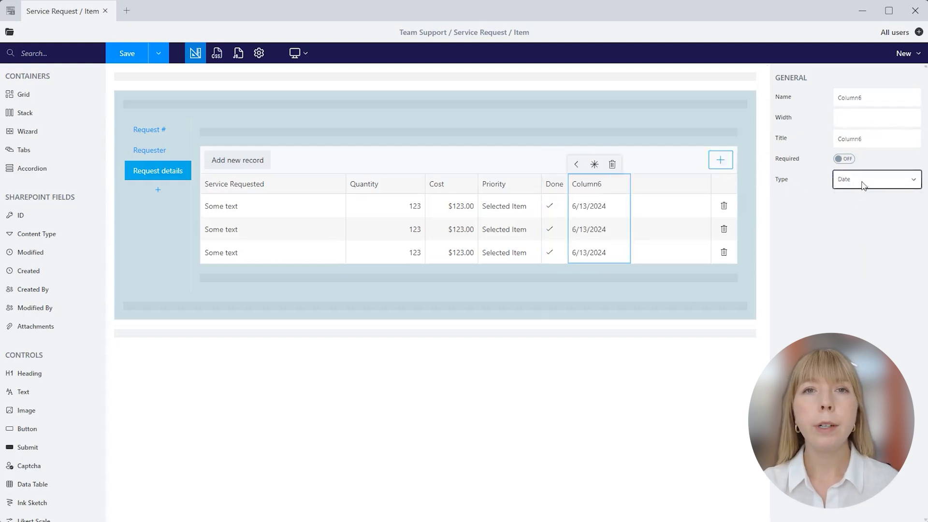
left_click(865, 141)
key("ctrl+a")
type("Date Req")
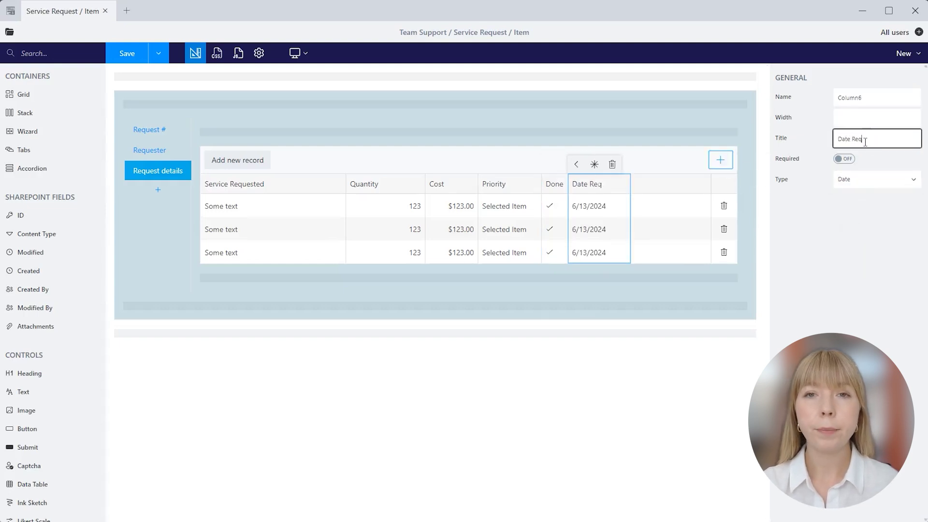
type("uested")
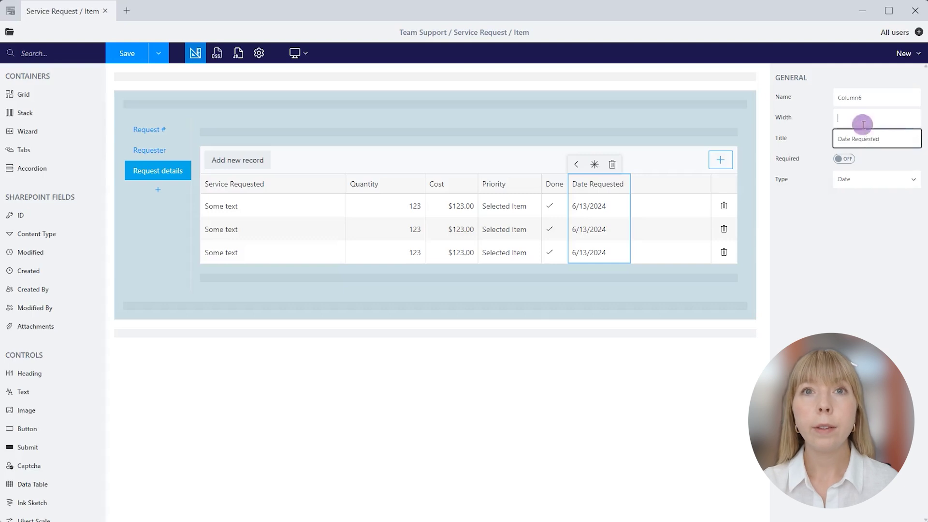
left_click(863, 124)
type("150")
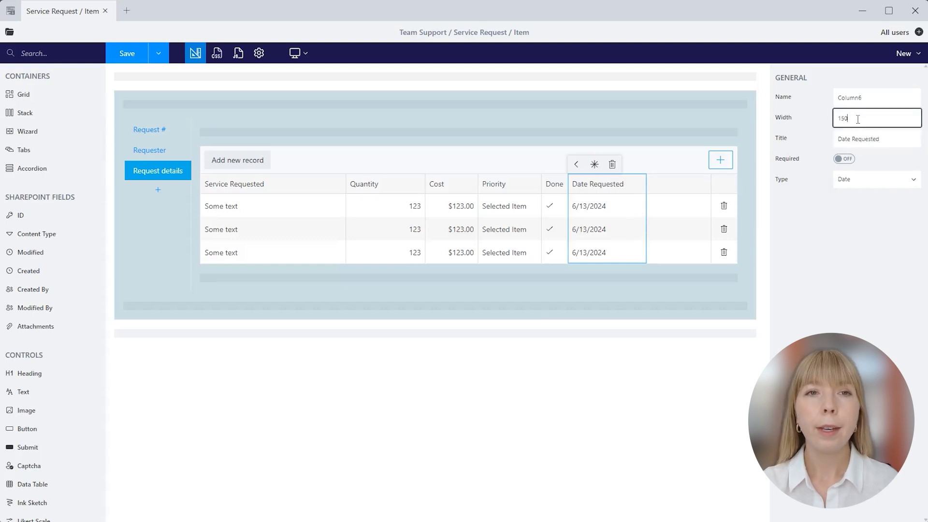
left_click(647, 143)
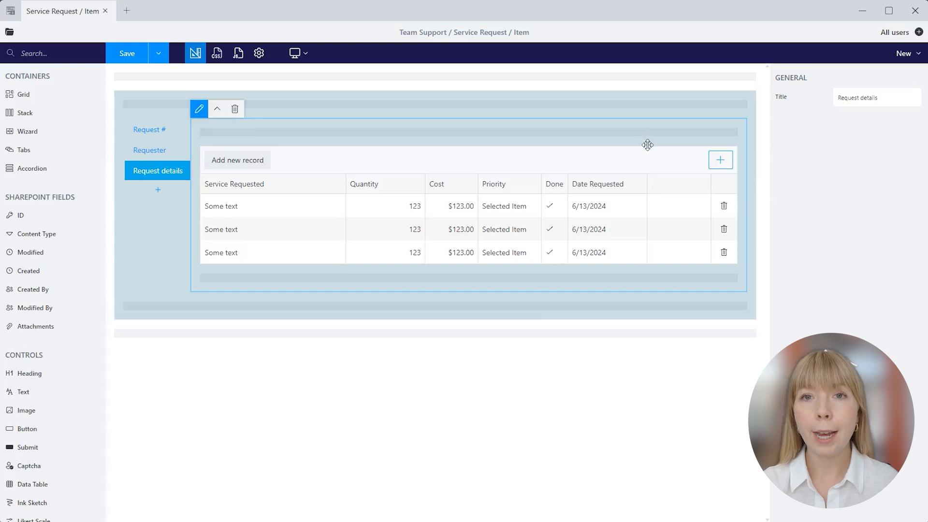
- Stretch the data table across its cell, top-aligned, and review its General settings
left_click(646, 151)
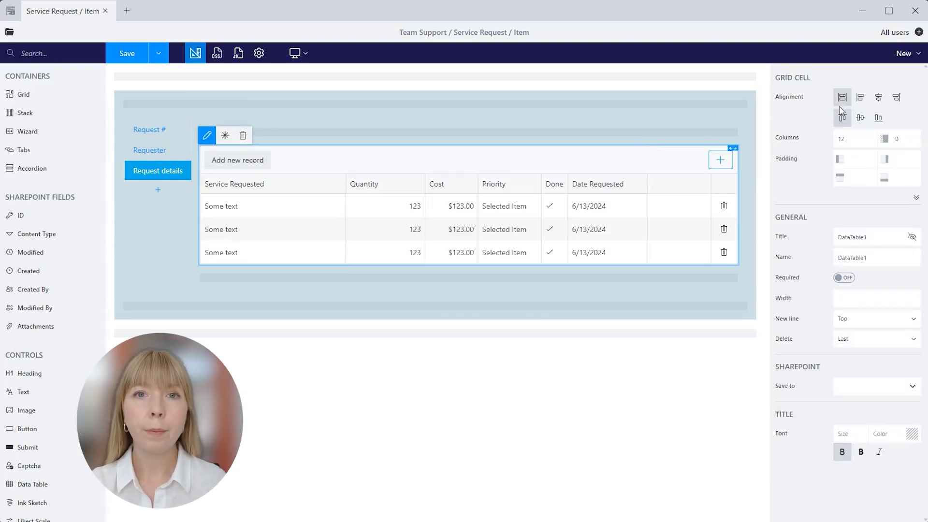
left_click(859, 97)
left_click(878, 98)
left_click(842, 98)
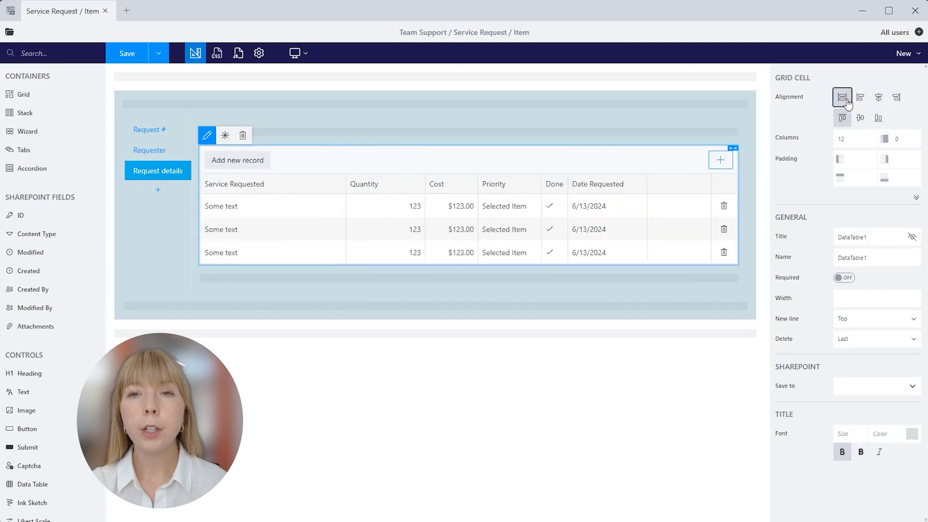
left_click(861, 118)
left_click(843, 119)
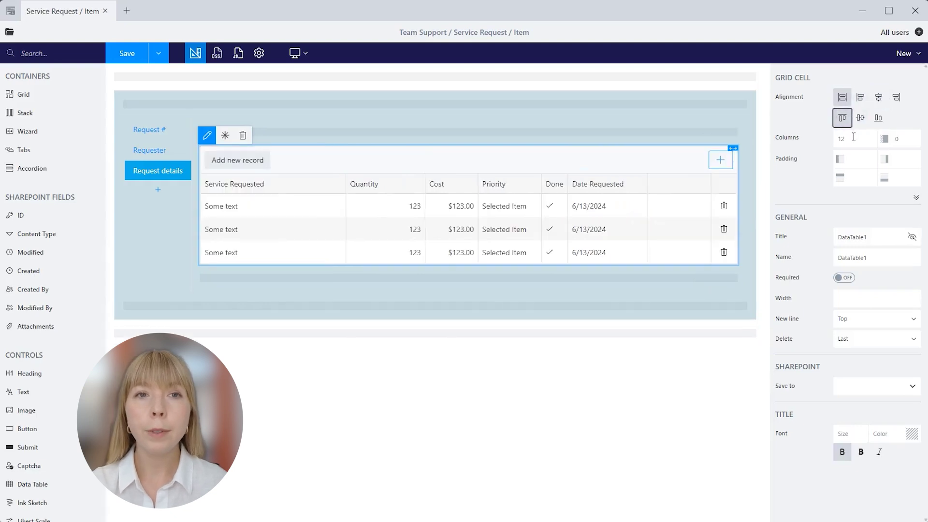
left_click(874, 235)
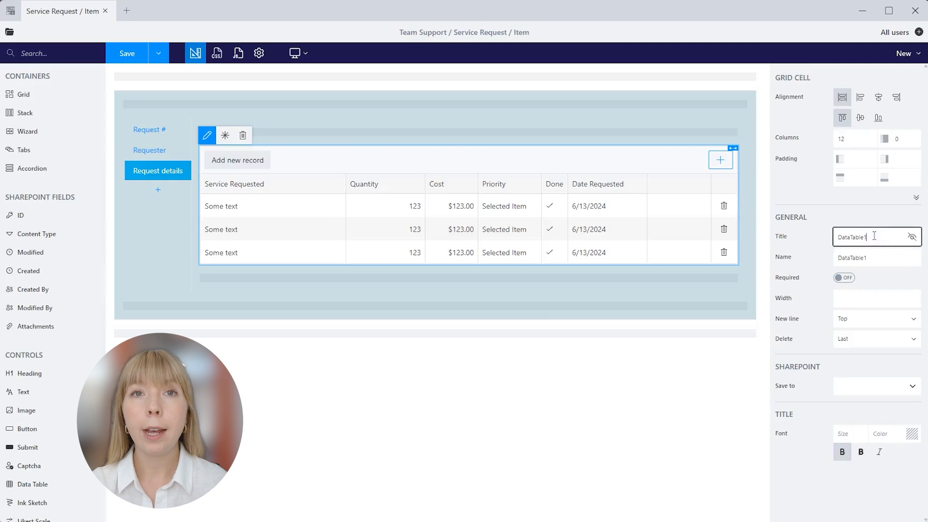
left_click(873, 256)
left_click(843, 278)
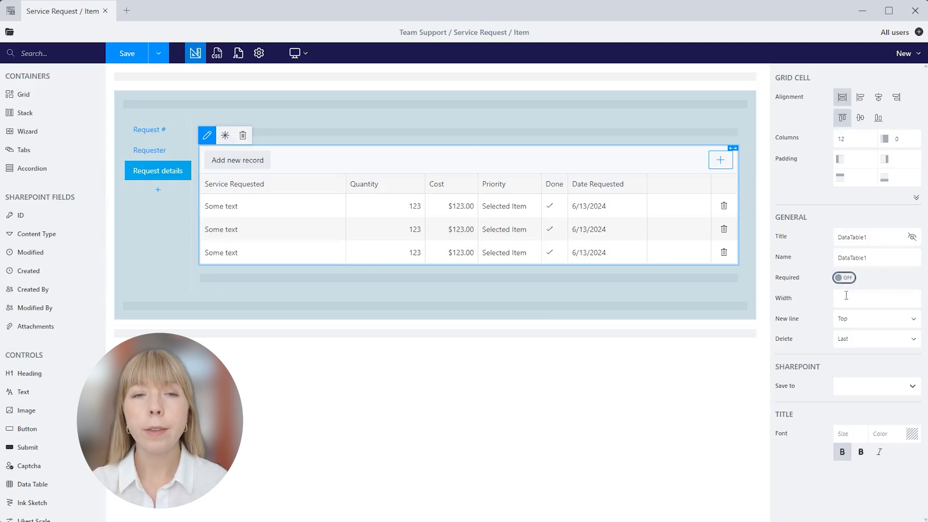
left_click(844, 296)
- Keep new rows added at the Top and move row delete buttons to First
left_click(859, 319)
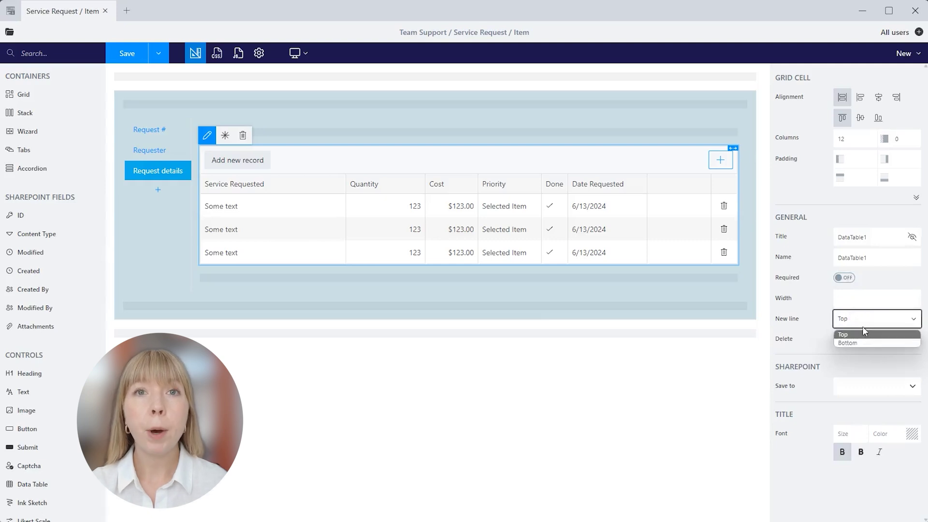
left_click(863, 335)
left_click(863, 338)
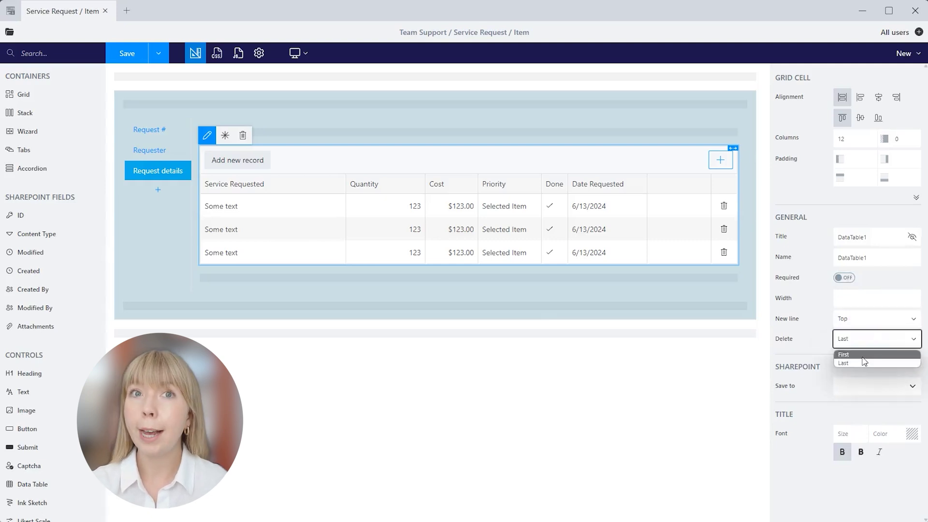
left_click(864, 355)
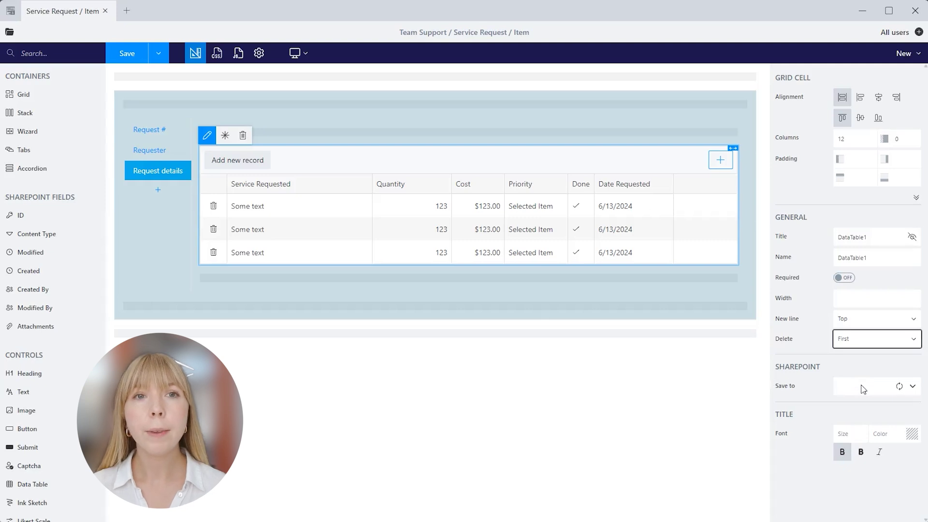
left_click(863, 388)
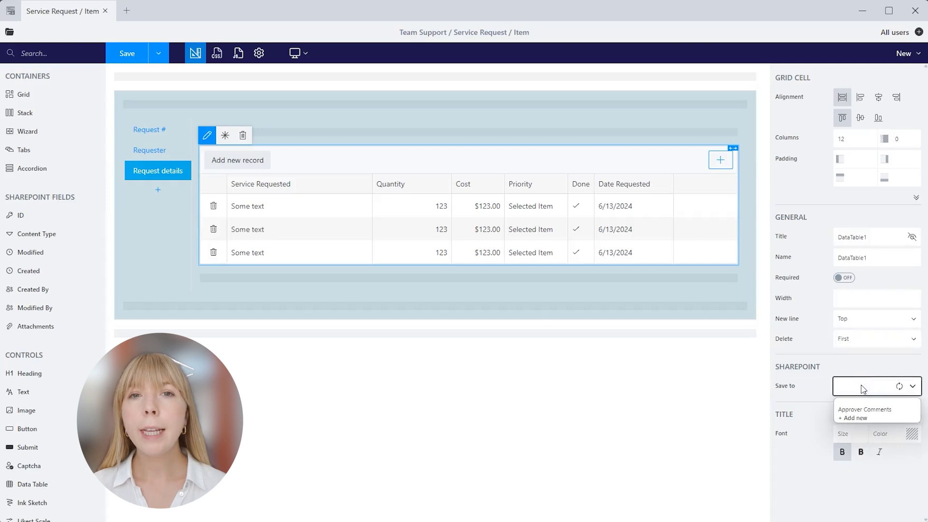
- Save the table to a new 'Service Details' SharePoint field and show its Formatting JSON
left_click(867, 418)
type("S")
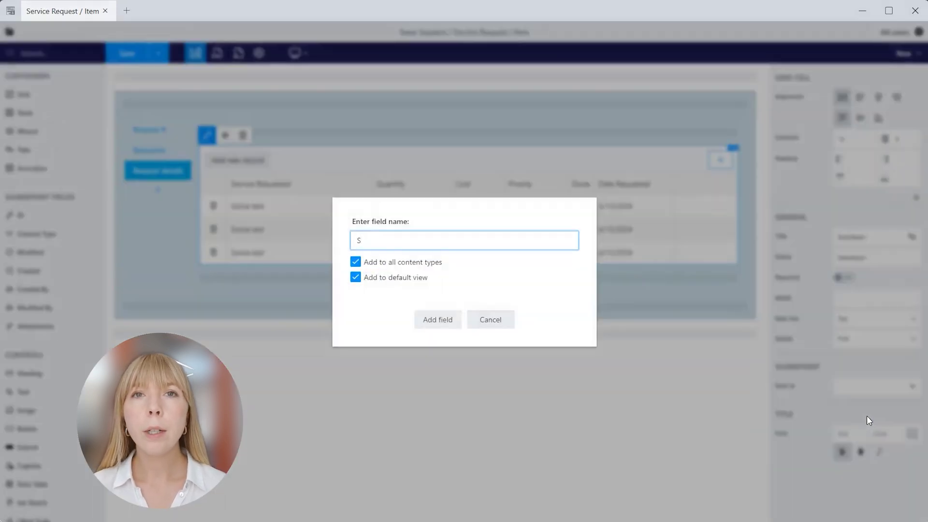
type("ervice Details")
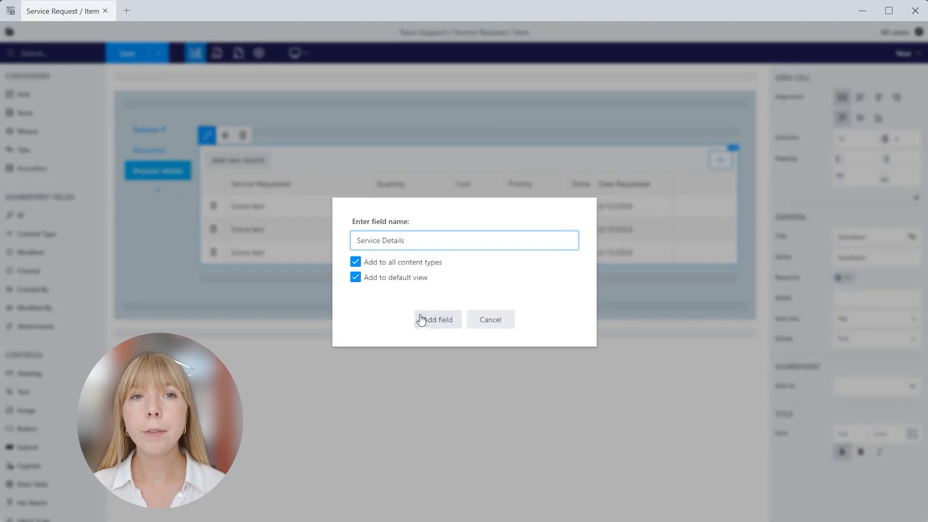
left_click(428, 319)
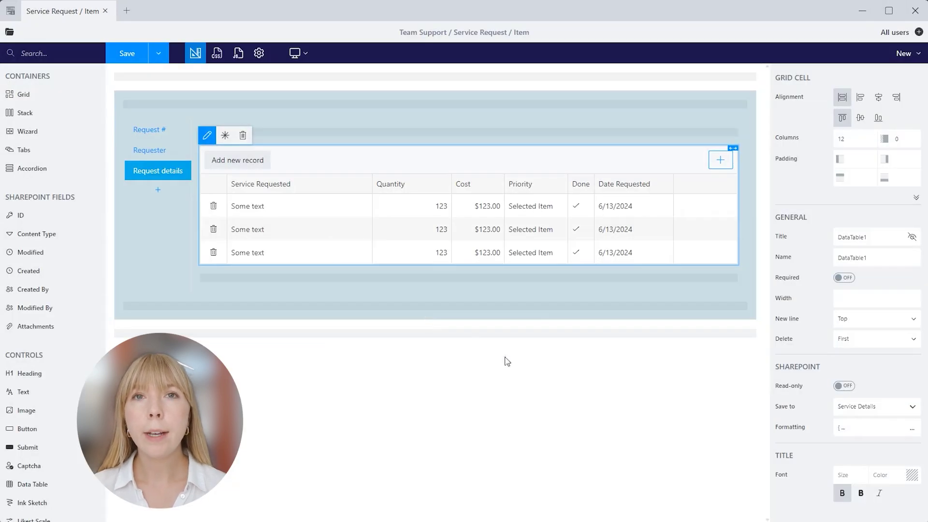
left_click(911, 432)
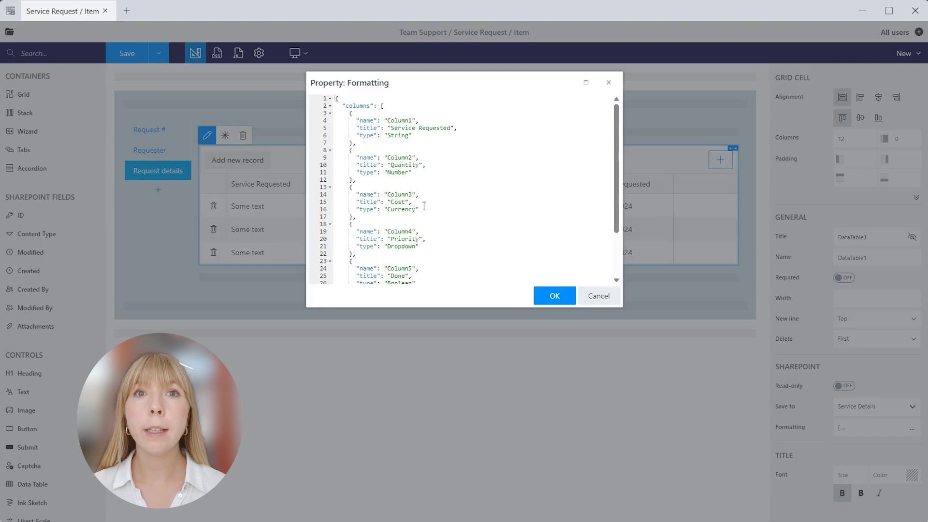
- Keep the column formatting unchanged, make the data table title italic, and save the form design
scroll(418, 186, "down", 3)
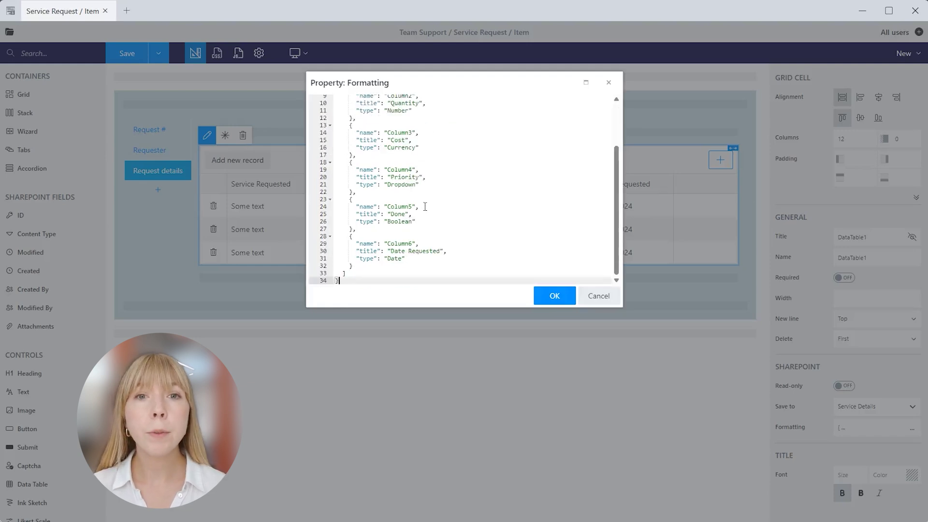
left_click(542, 296)
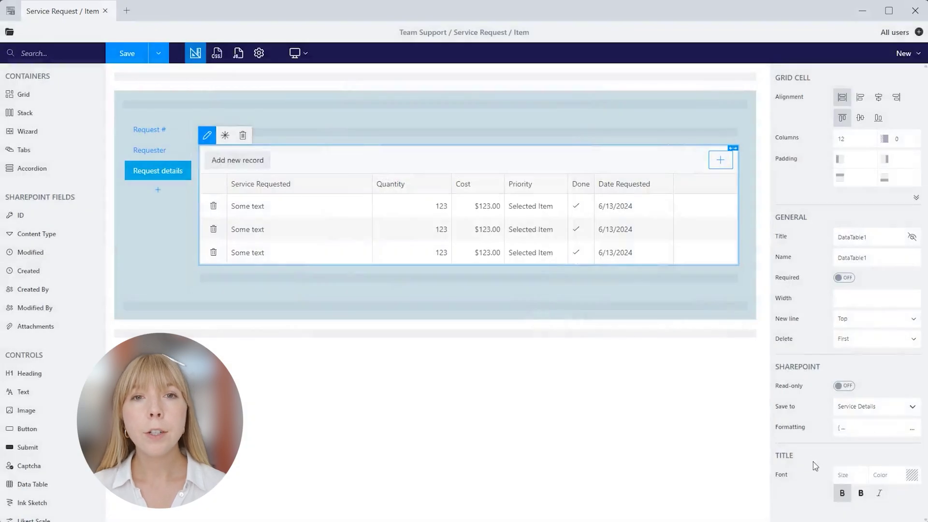
left_click(843, 474)
left_click(887, 477)
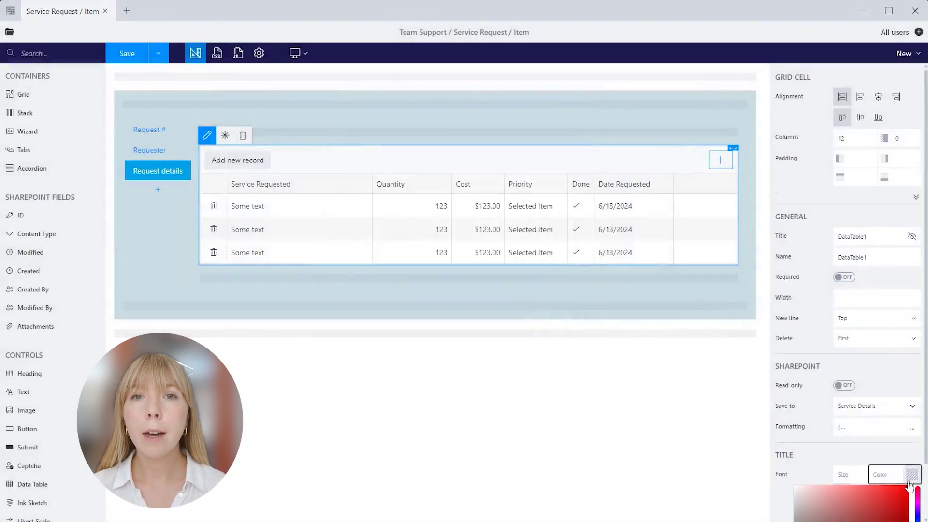
left_click(820, 416)
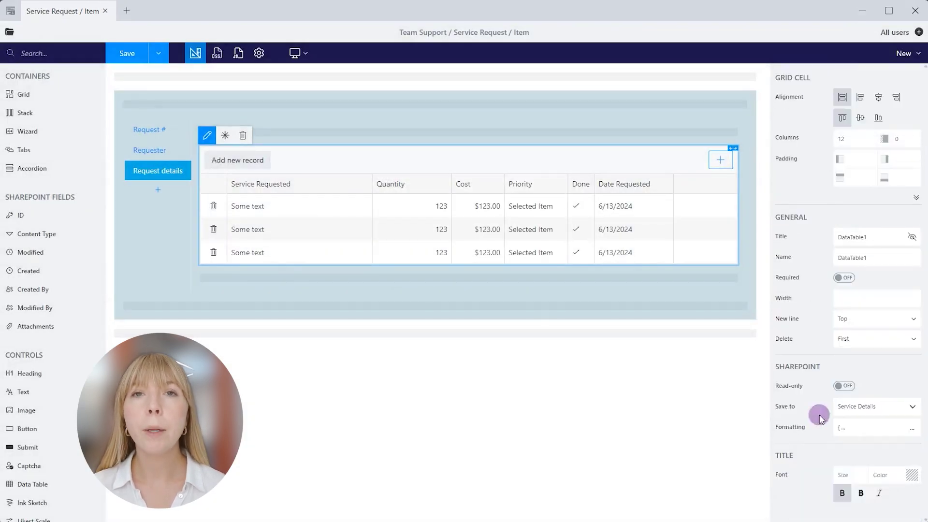
left_click(879, 492)
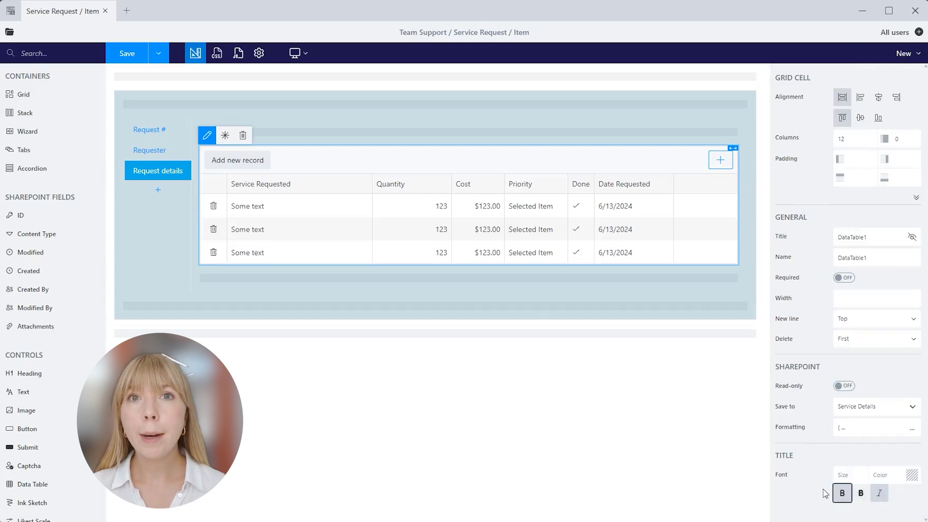
left_click(139, 51)
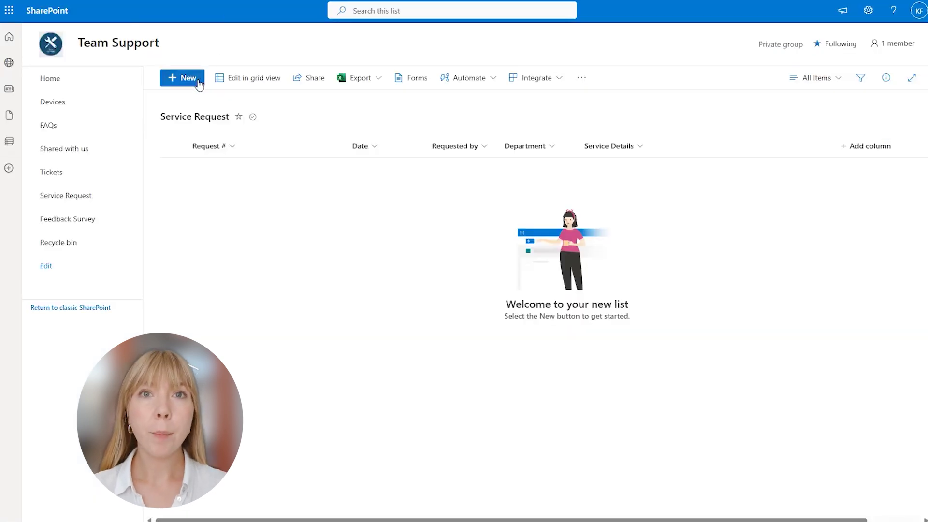
- Start a new service request with number 1, date 6/13/2024, a requester and Marketing department
left_click(198, 80)
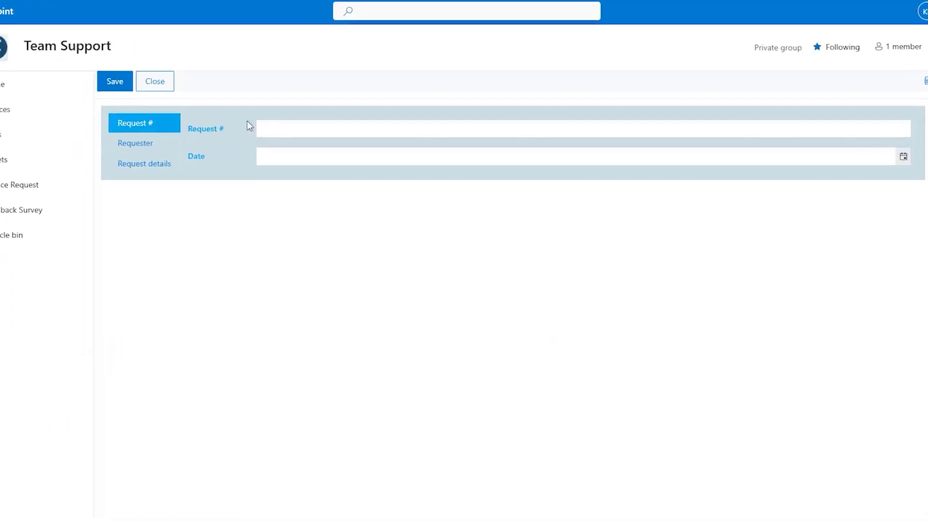
type("1")
left_click(891, 163)
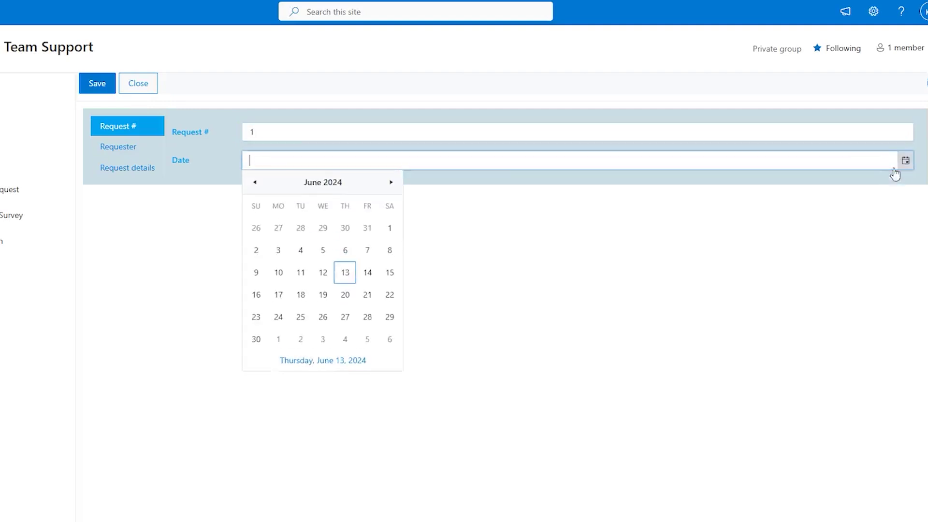
left_click(345, 272)
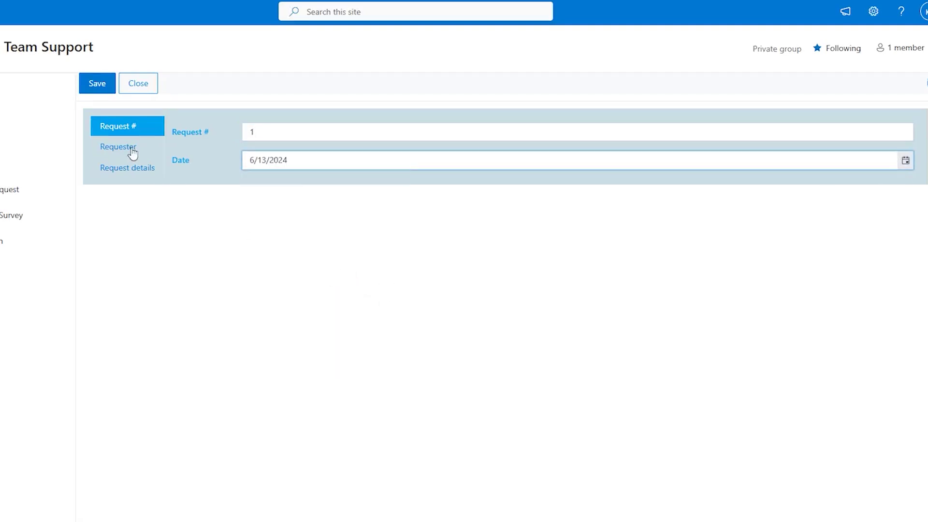
left_click(130, 148)
left_click(256, 128)
type("Katrina")
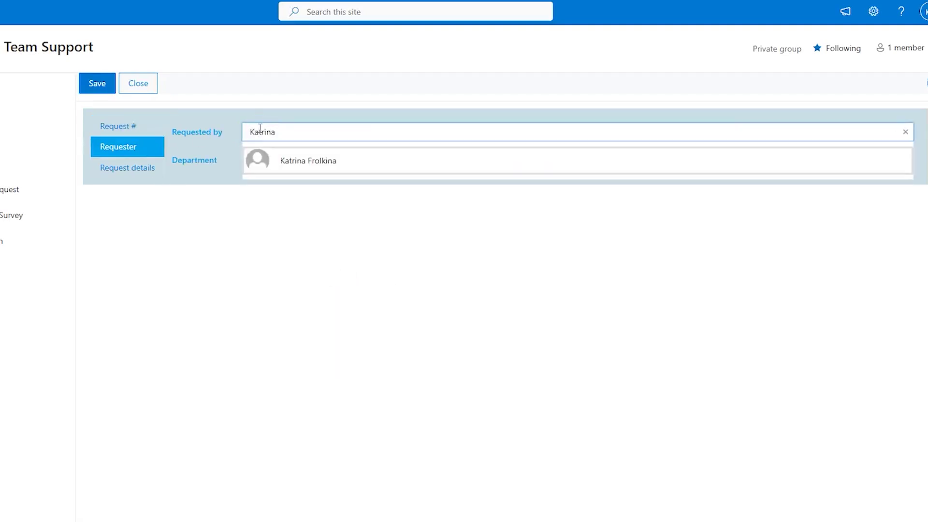
left_click(270, 161)
type("Marketing")
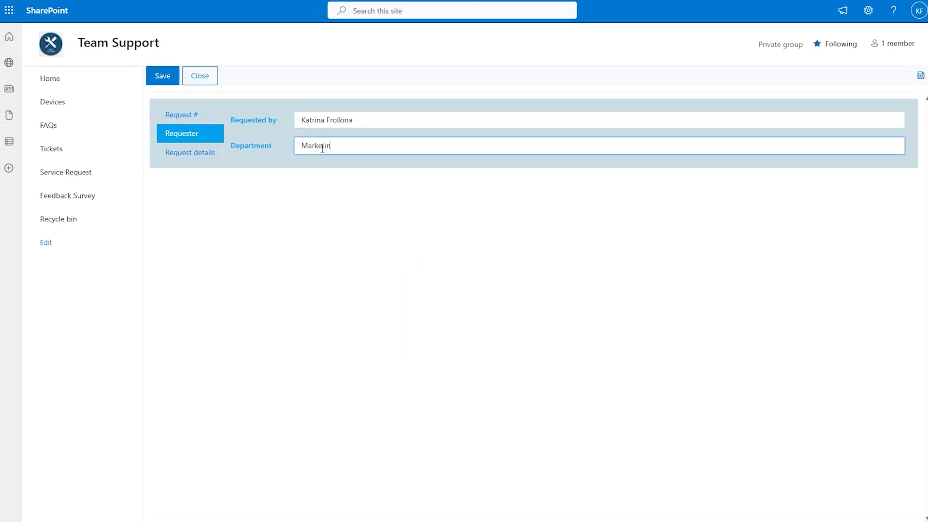
left_click(156, 164)
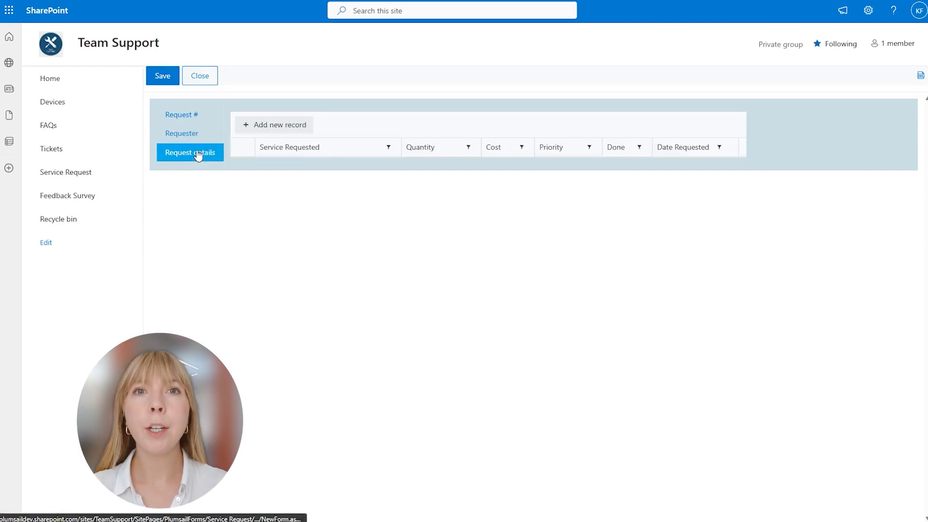
- Add a 'Replace external camera' row to the table with quantity 1
left_click(250, 127)
type("Replac")
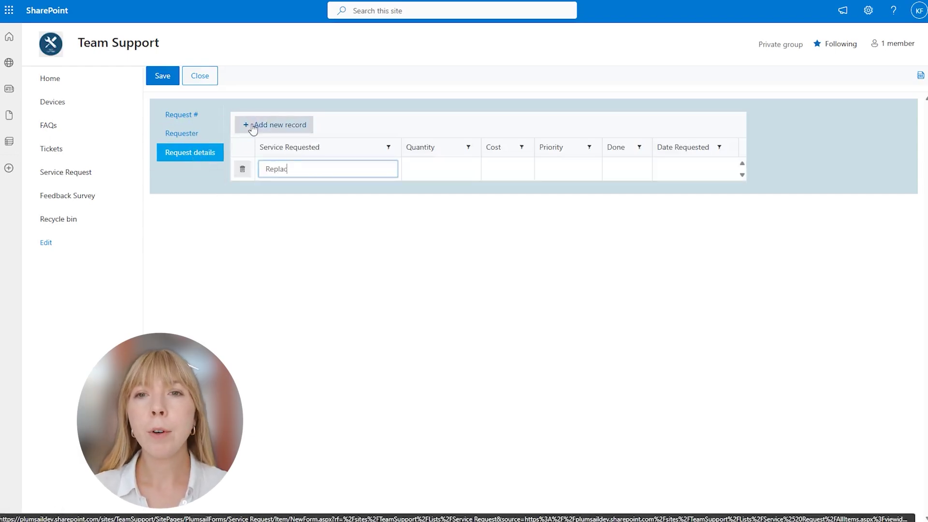
type("e external")
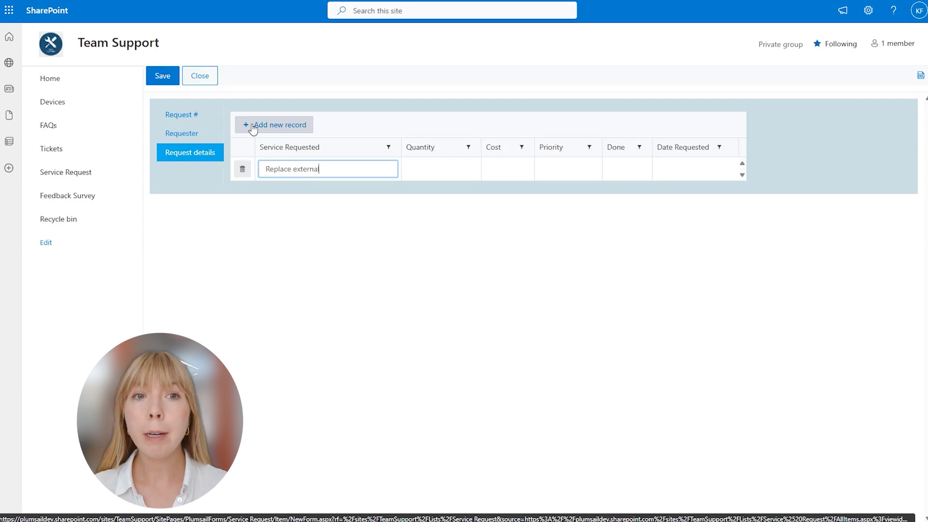
type(" camera")
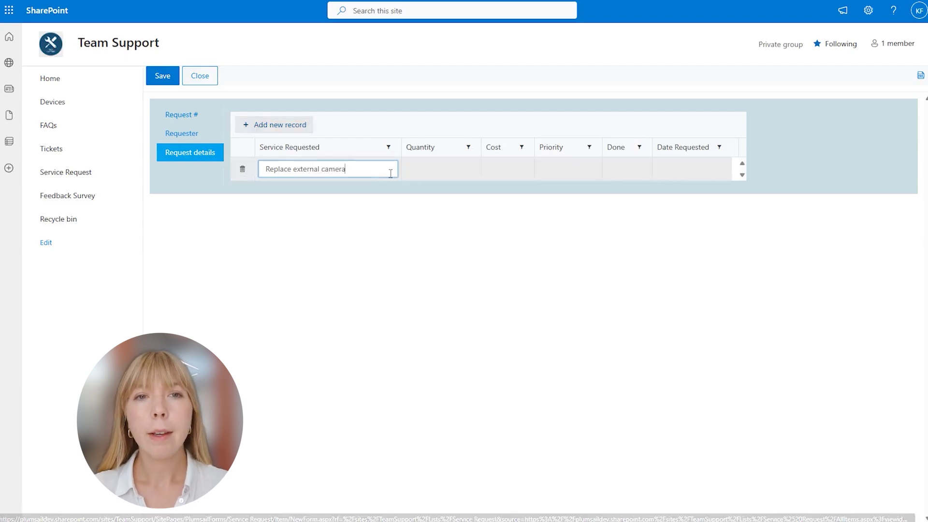
left_click(414, 170)
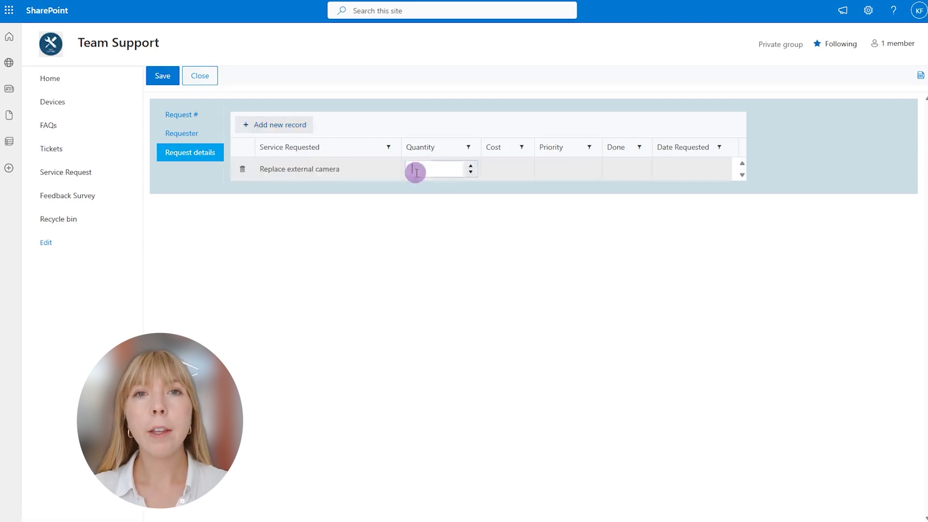
left_click(470, 166)
left_click(471, 166)
left_click(471, 172)
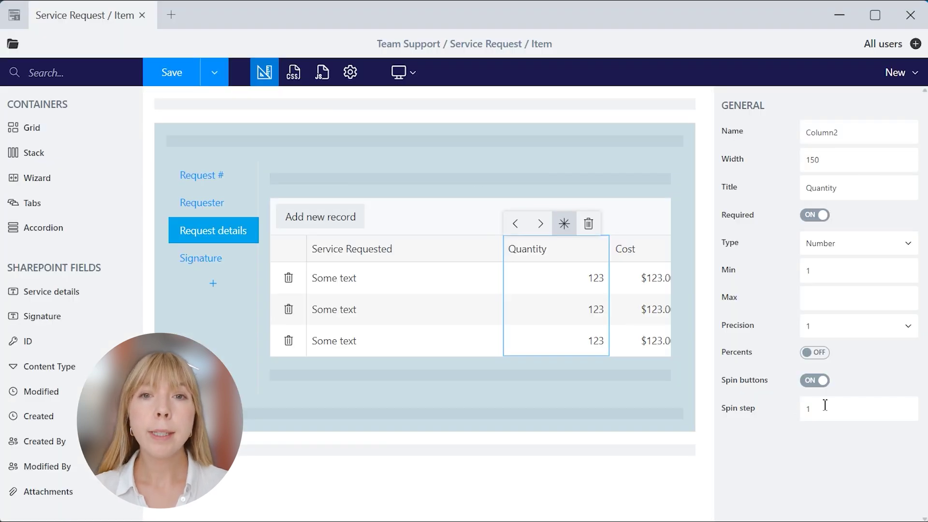
- Set the Quantity column's spin step to 5 and save the Edit and Display forms
left_click(825, 407)
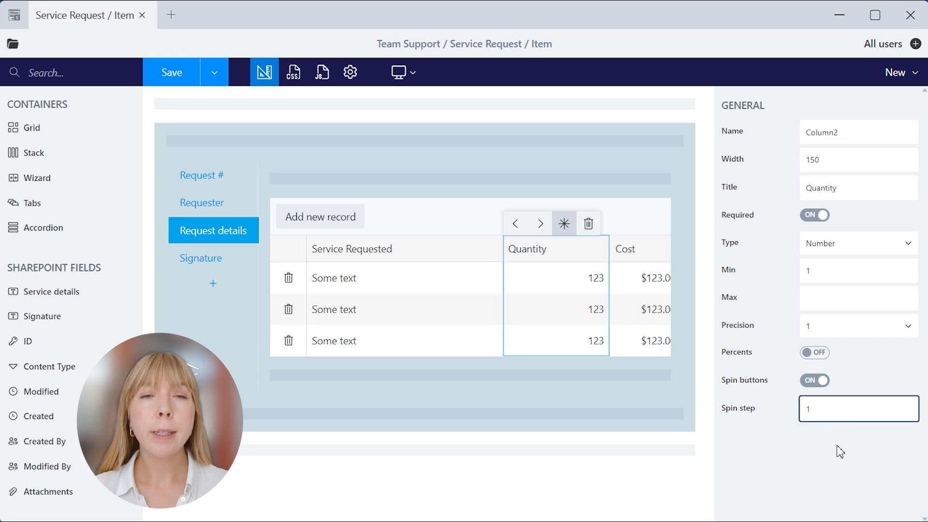
key("BackSpace")
type("5")
left_click(214, 74)
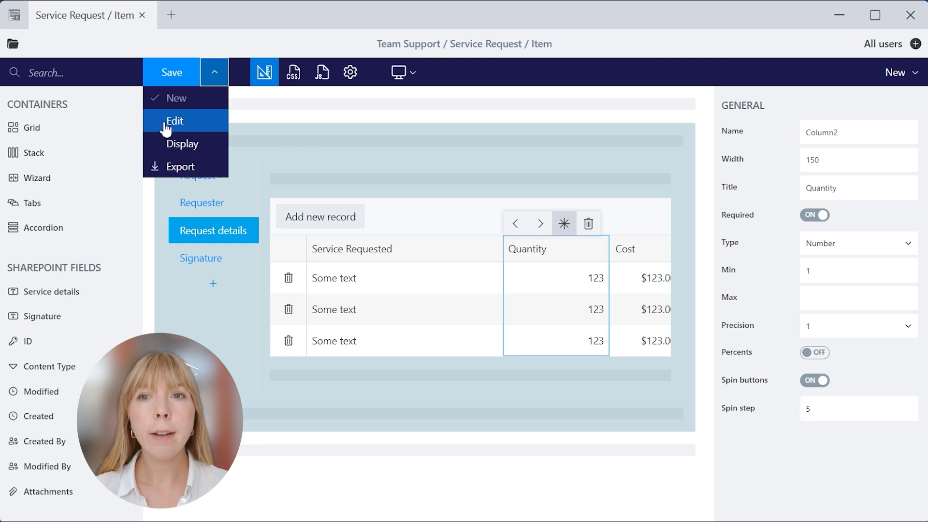
left_click(166, 122)
left_click(179, 143)
left_click(170, 73)
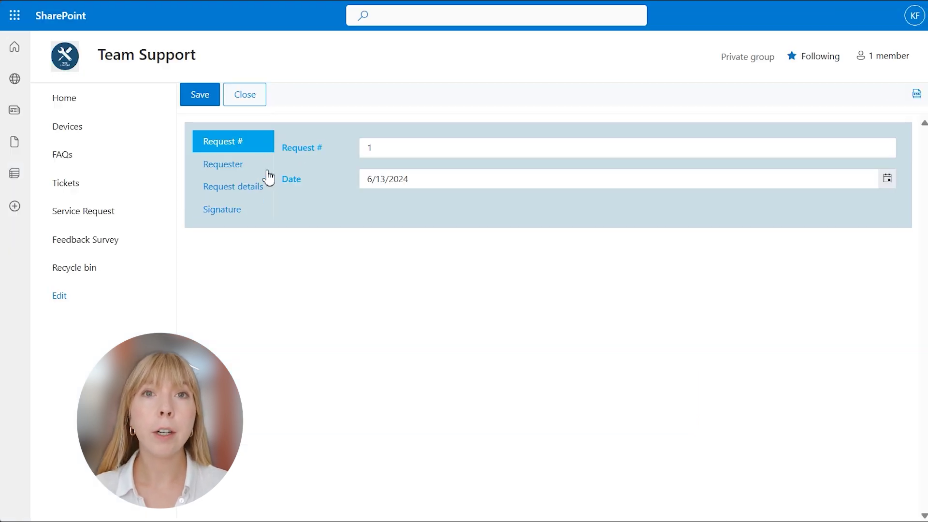
left_click(266, 185)
- Give the camera row cost 100, Urgent priority, Done checked, and Date Requested June 13
left_click(528, 205)
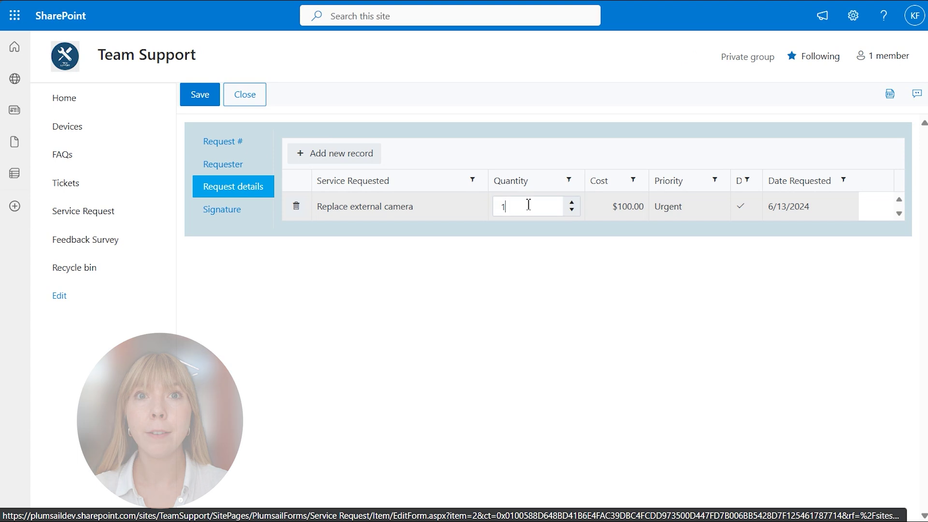
left_click(570, 204)
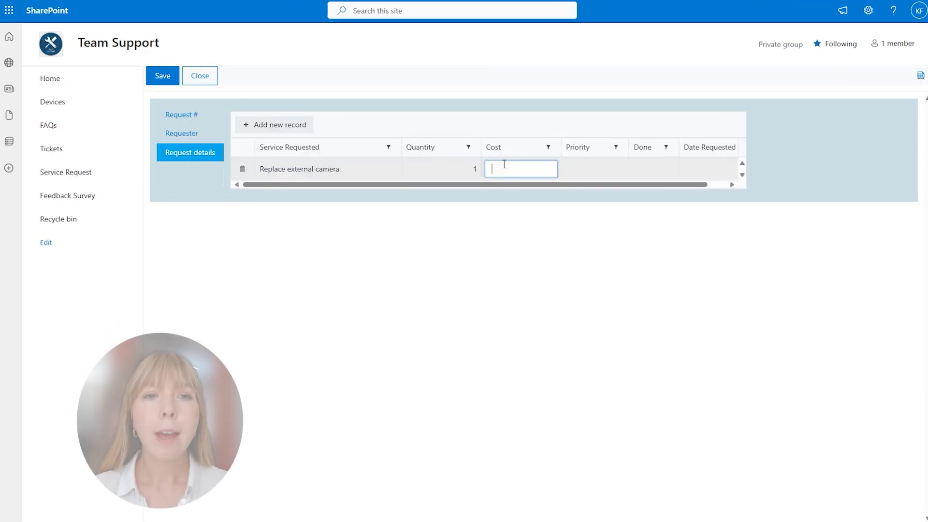
type("00")
left_click(566, 170)
left_click(566, 173)
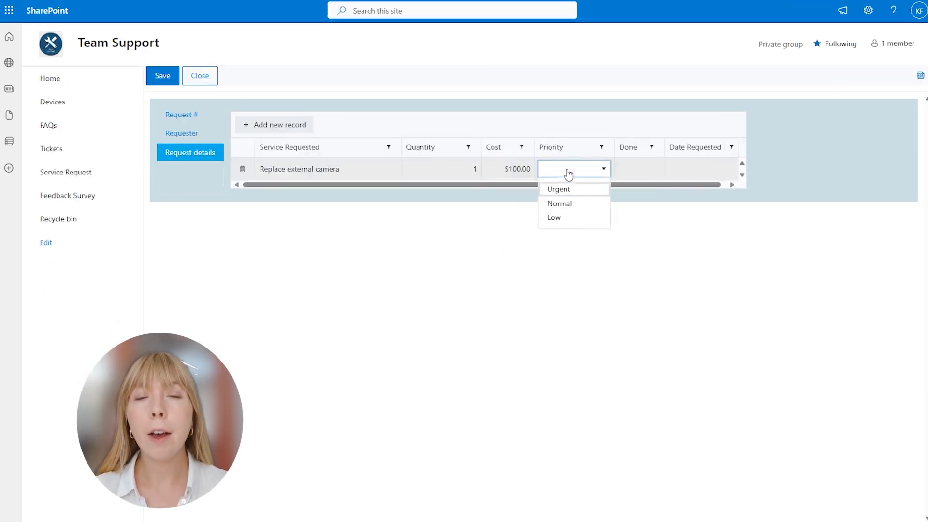
left_click(567, 186)
left_click(621, 169)
left_click(610, 170)
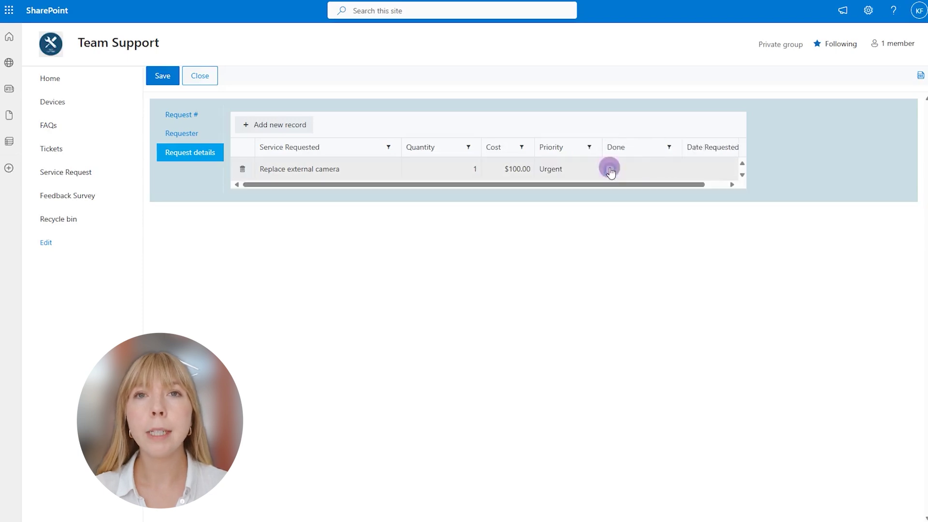
left_click(719, 172)
left_click(720, 169)
left_click(747, 272)
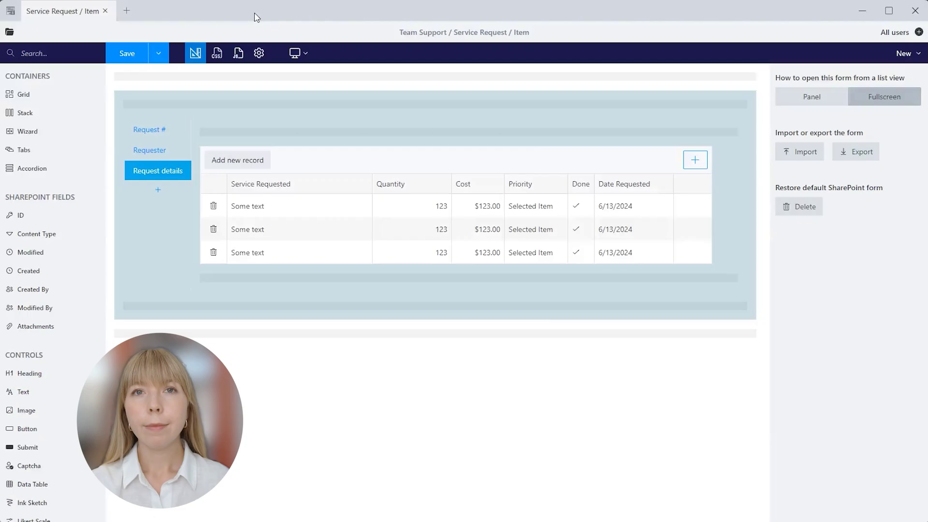
- Add a new form tab named 'Signature'
left_click(158, 190)
left_click(196, 112)
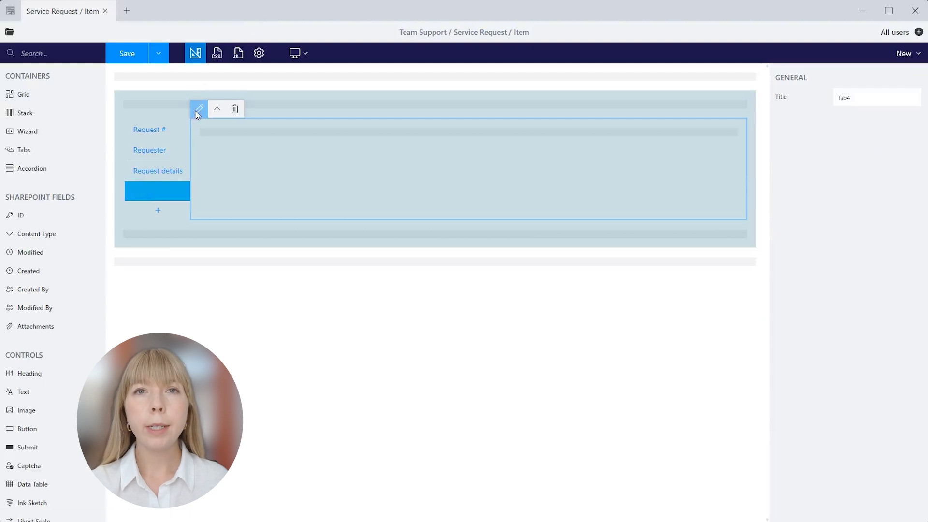
type("Signature")
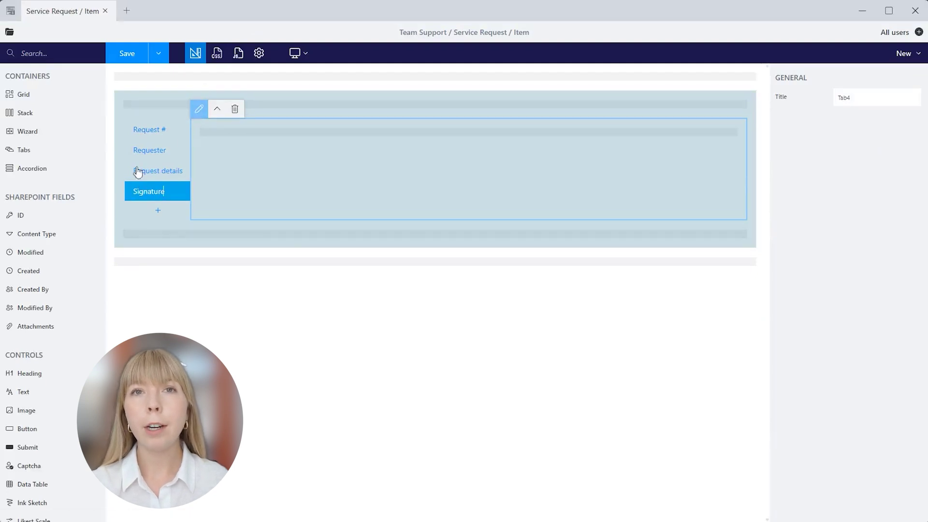
- Drop an Ink Sketch control into the Signature tab and replace its InkSketch1 label
scroll(54, 396, "down", 2)
mouse_move(52, 401)
left_mouse_down()
mouse_move(242, 168)
mouse_move(259, 129)
left_mouse_up()
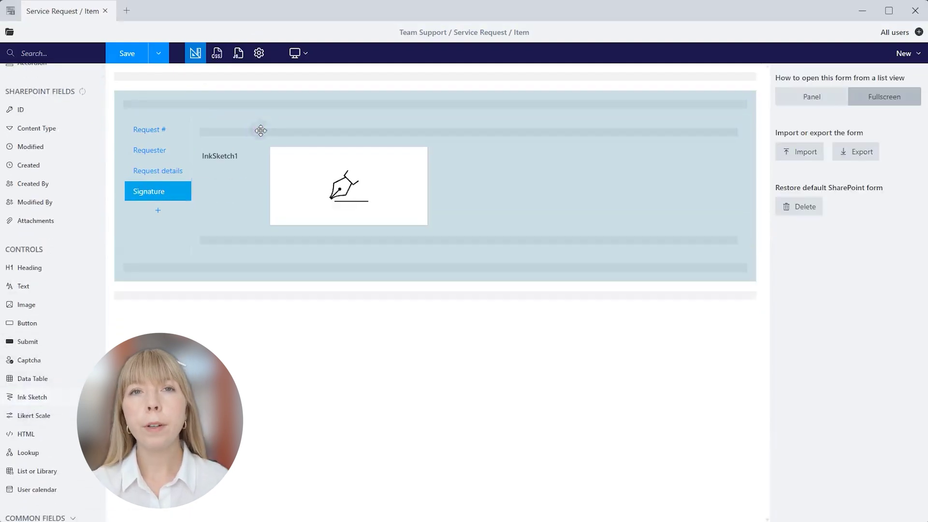
left_click(256, 157)
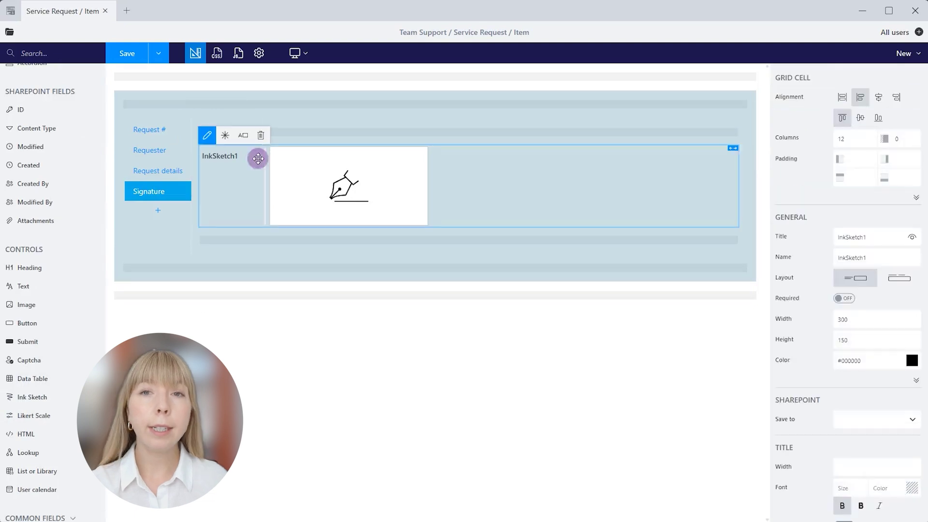
left_click(207, 140)
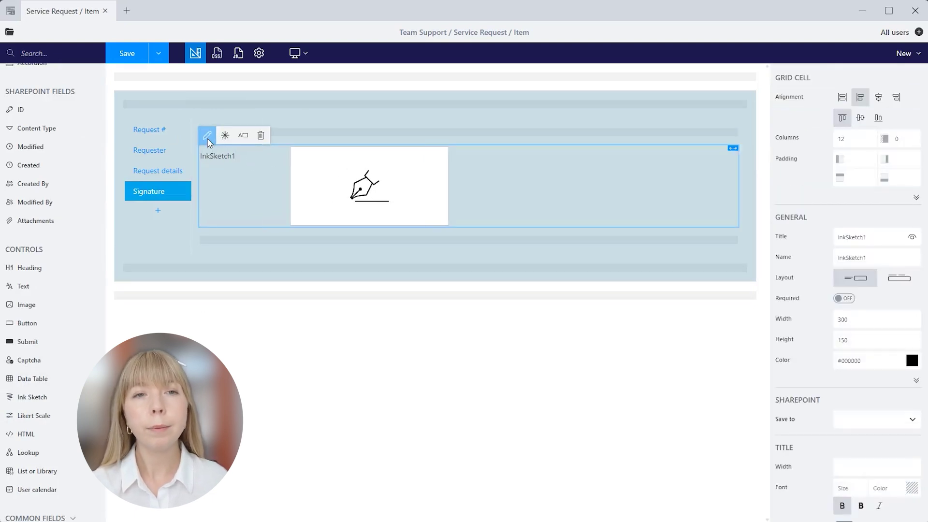
key("BackSpace")
key("BackSpace")
key("BackSpace")
key("BackSpace")
key("BackSpace")
key("BackSpace")
key("BackSpace")
key("BackSpace")
key("BackSpace")
key("BackSpace")
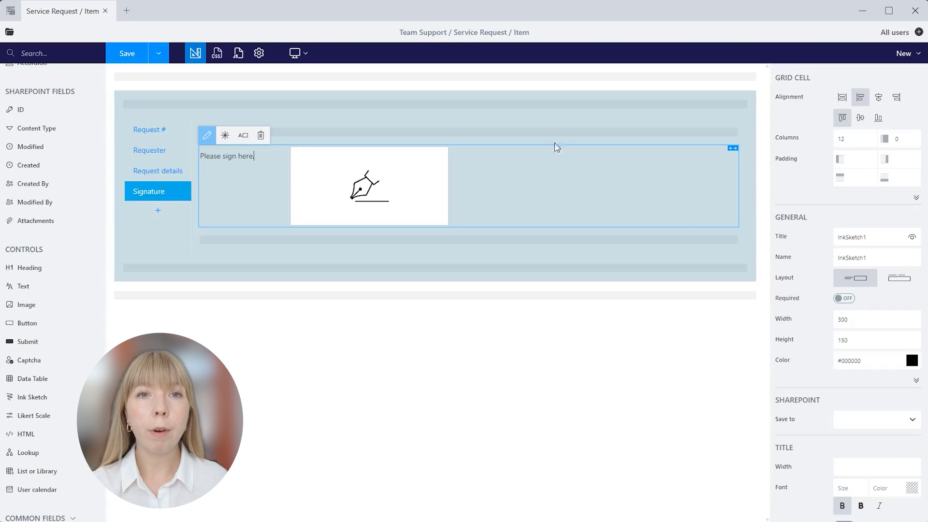
left_click(849, 97)
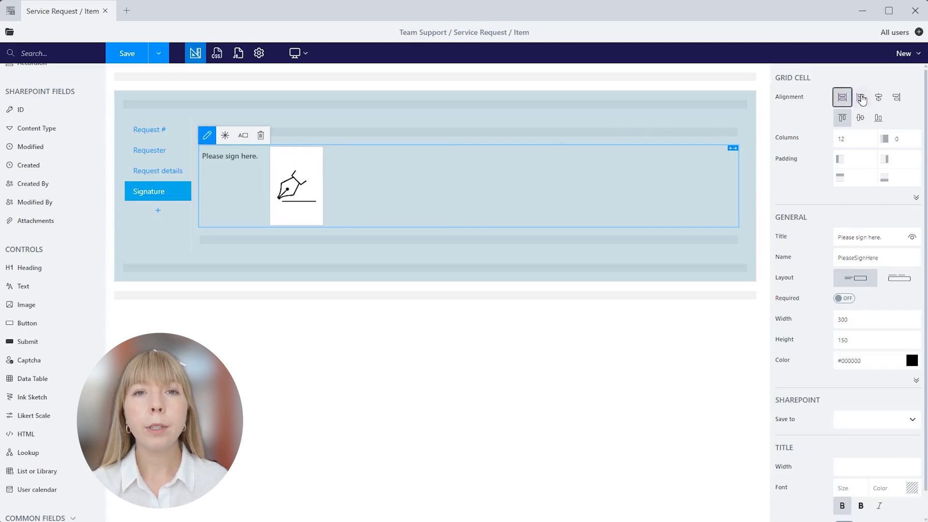
- Give the signature pad left and right padding of 5 and a title-above layout
left_click(864, 98)
left_click(873, 159)
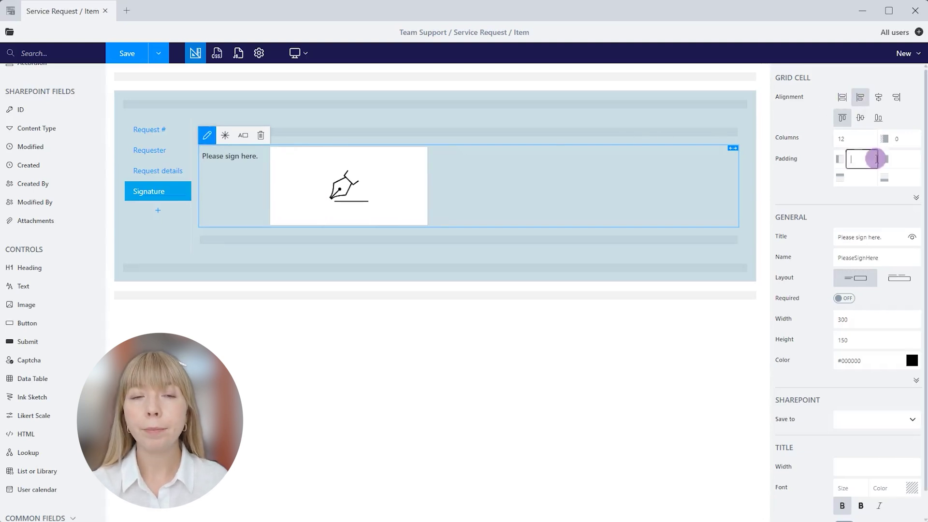
type("5")
key("Tab")
type("5")
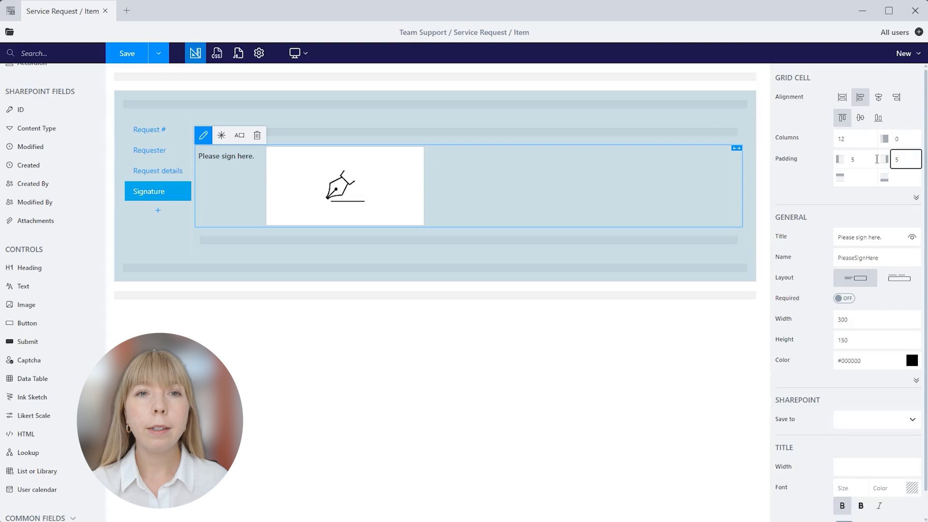
left_click(891, 237)
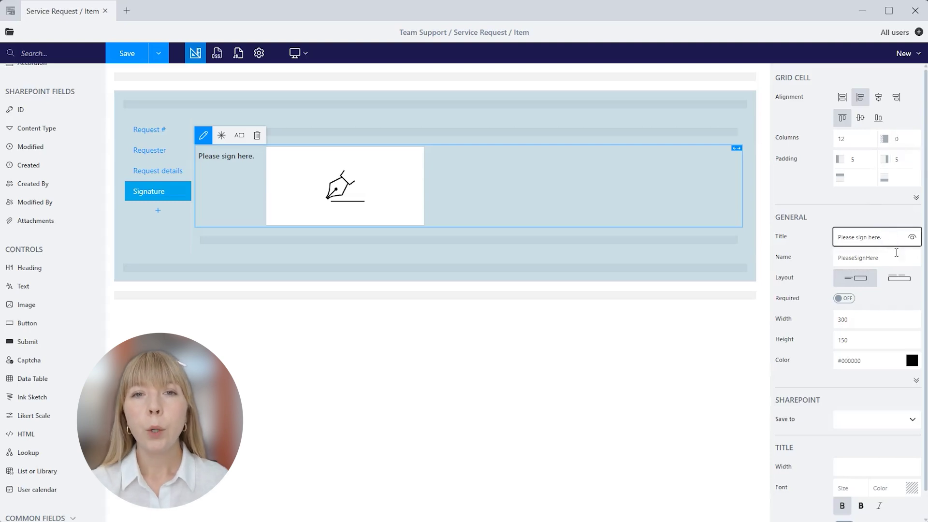
left_click(899, 259)
left_click(900, 279)
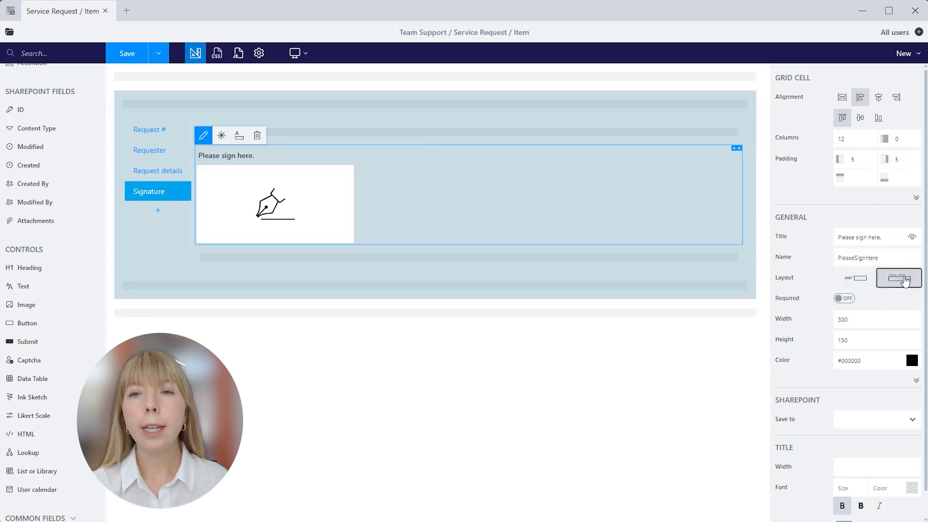
- Make the signature required and size it 400 wide by 200 high
left_click(844, 299)
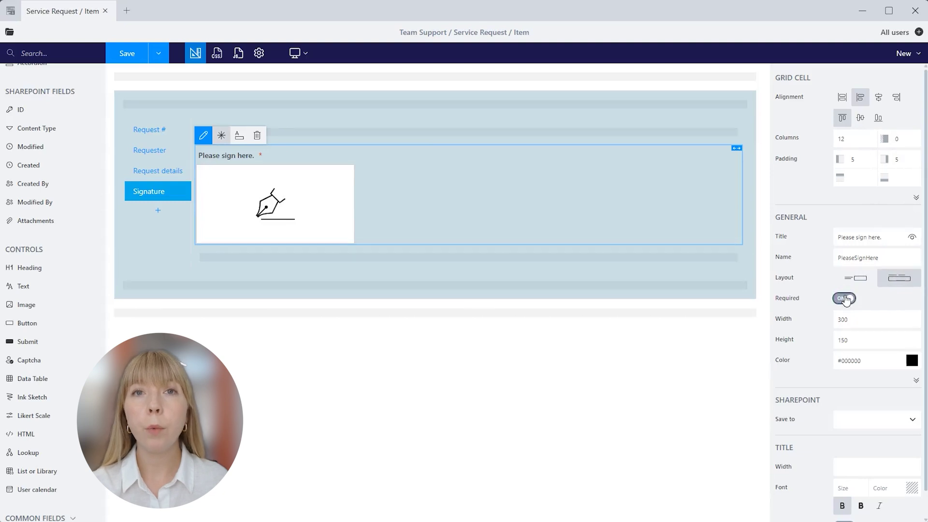
left_click(859, 319)
key("BackSpace")
key("BackSpace")
key("BackSpace")
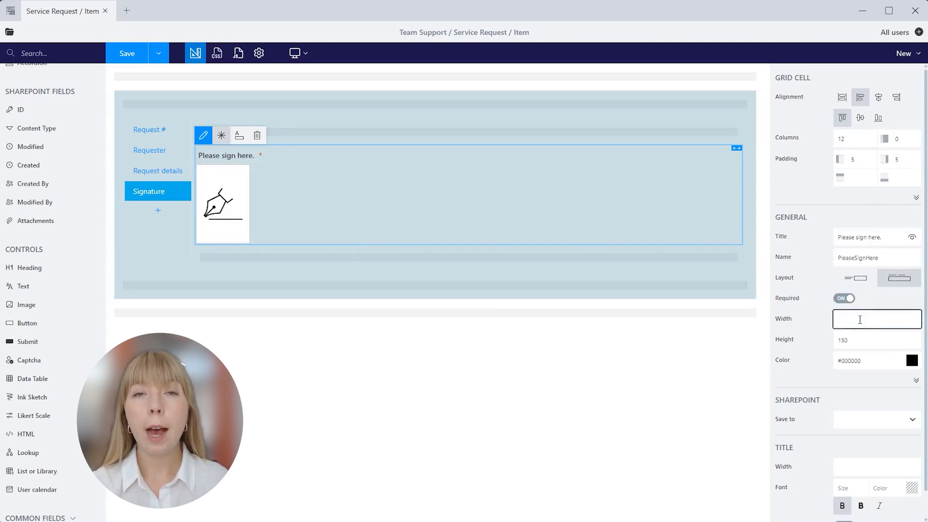
type("400")
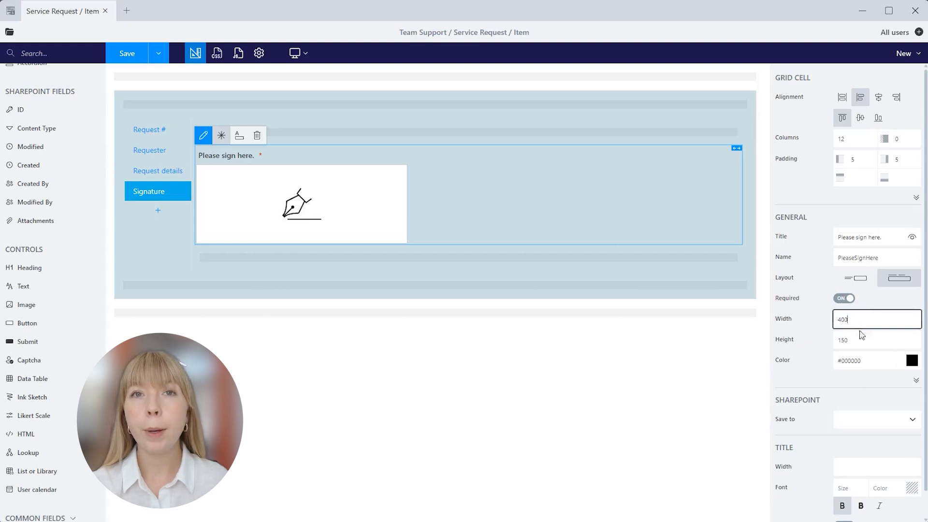
left_click(861, 339)
key("BackSpace")
key("BackSpace")
key("BackSpace")
type("200")
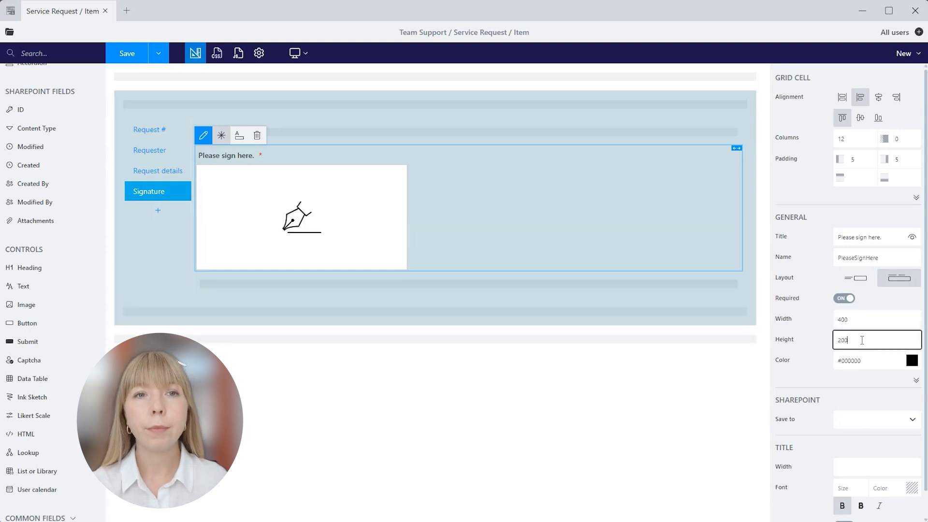
left_click(878, 359)
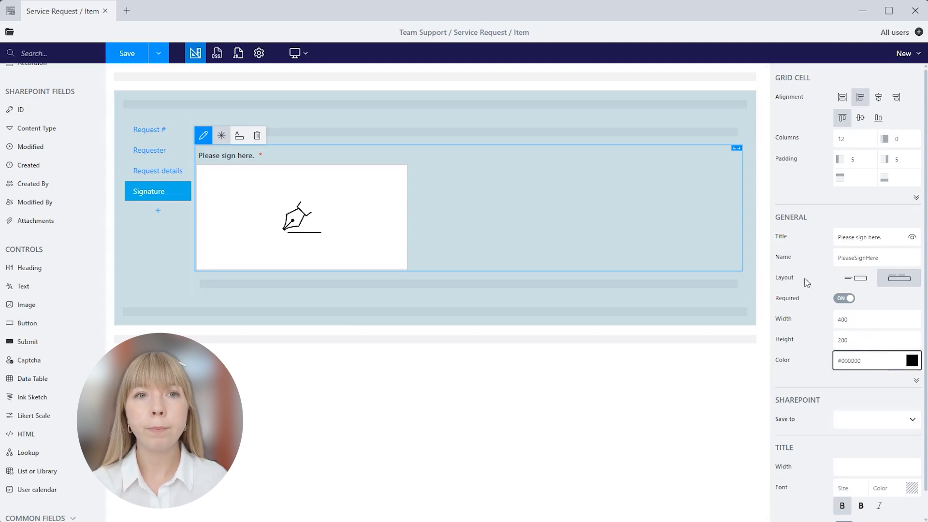
left_click(730, 120)
- Copy the container fill colour into the ink colour and darken it to #1d6787
left_click(725, 101)
left_click(876, 297)
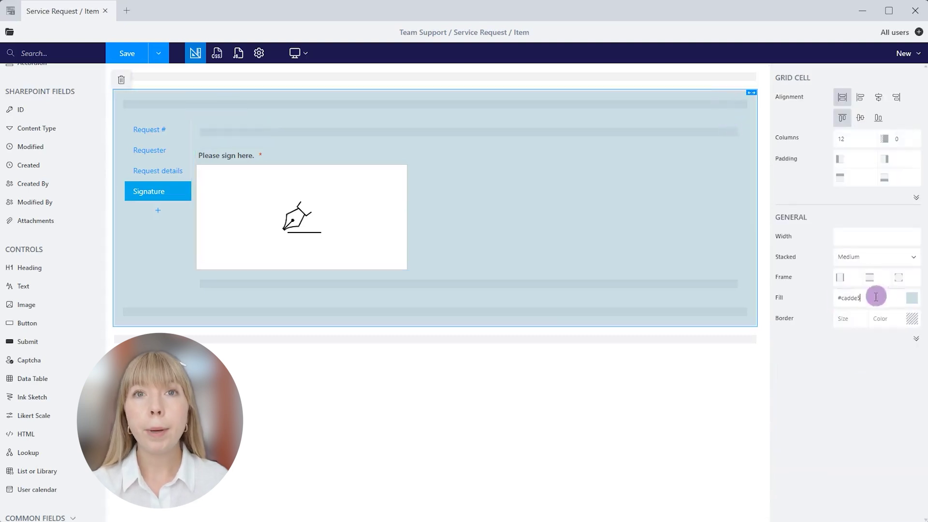
triple_click(875, 296)
key("ctrl+c")
left_click(445, 183)
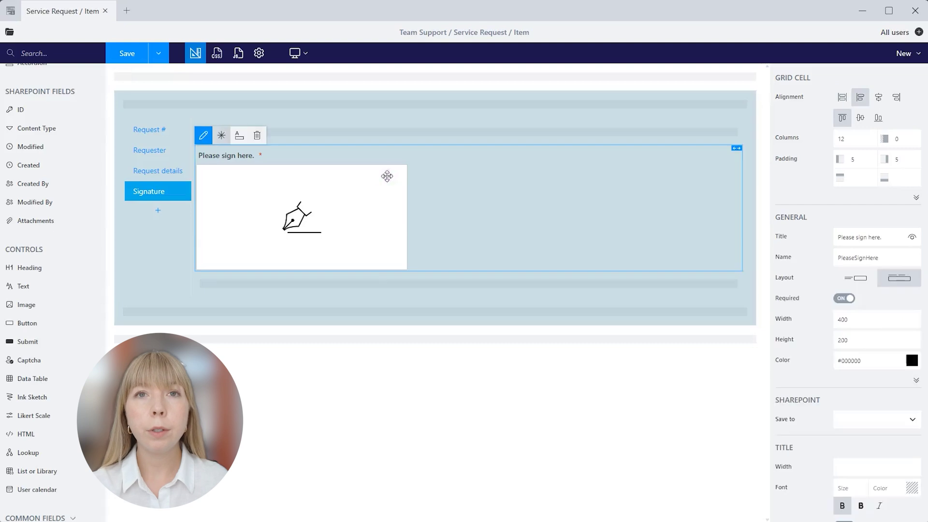
triple_click(832, 357)
key("ctrl+v")
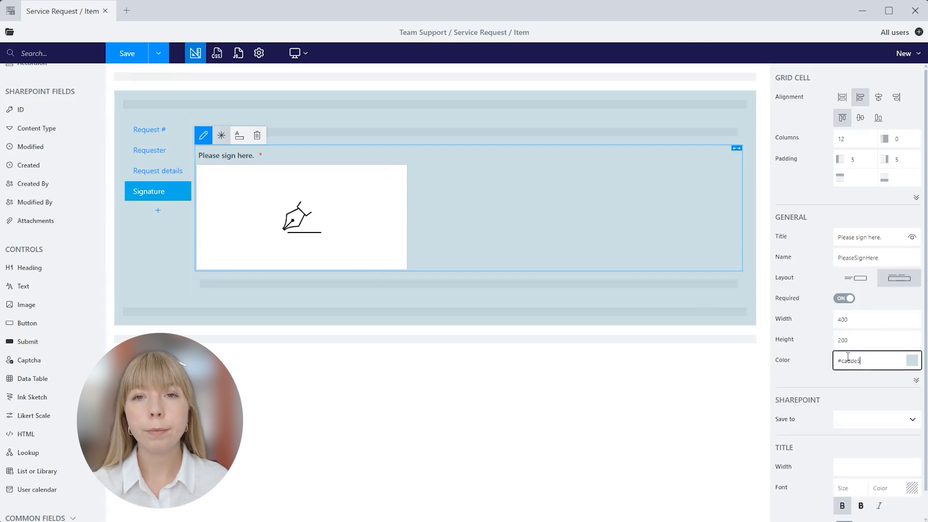
left_click(906, 363)
left_click_drag(822, 390, 884, 418)
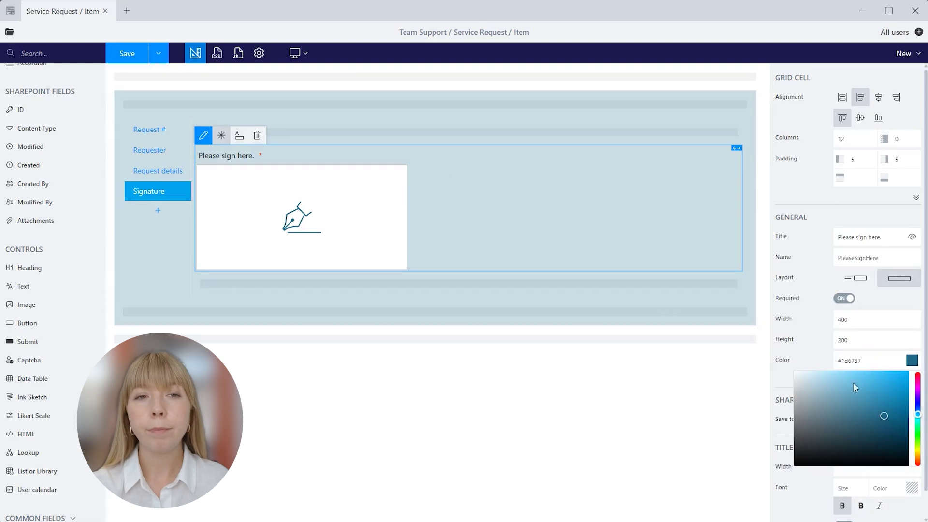
left_click(817, 348)
- Choose to save the signature into a newly created column
scroll(817, 349, "down", 1)
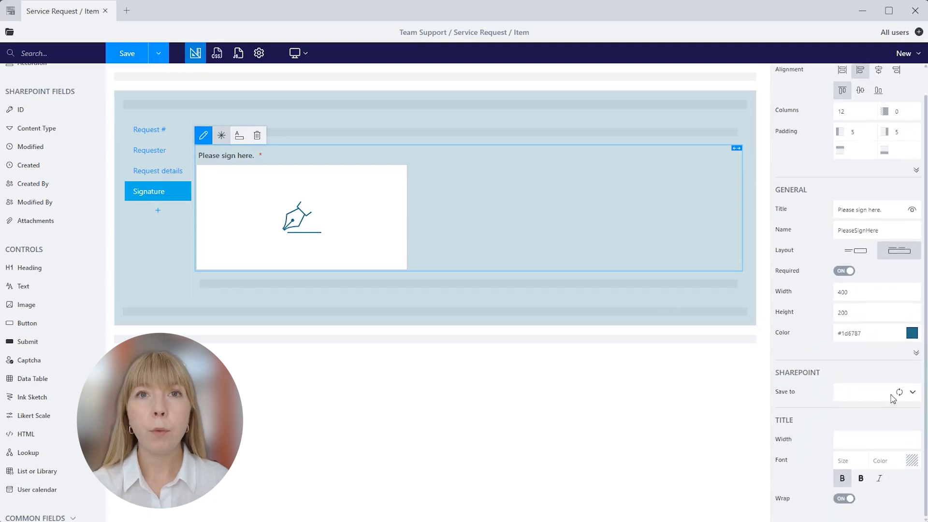
left_click(912, 393)
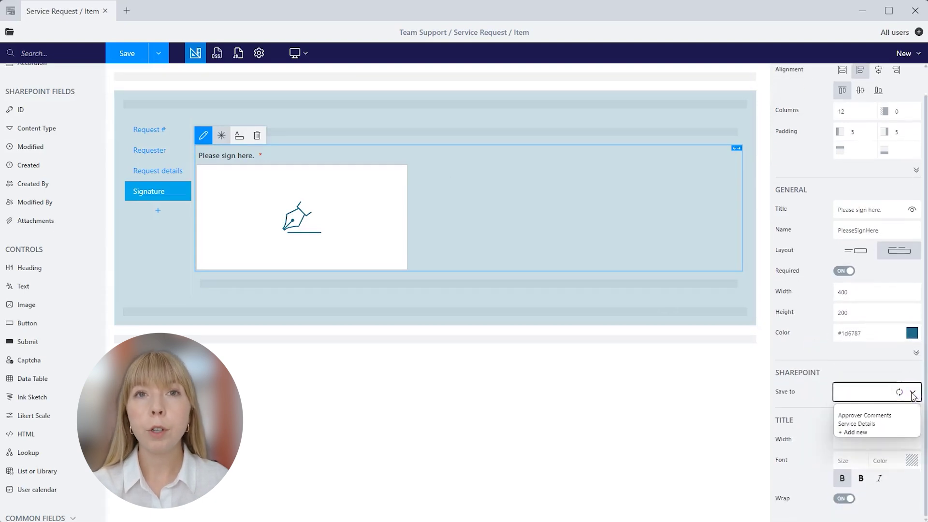
left_click(900, 434)
- Save the signature to a new Signature column, colour its title #1d6787, and save the form
type("Signature")
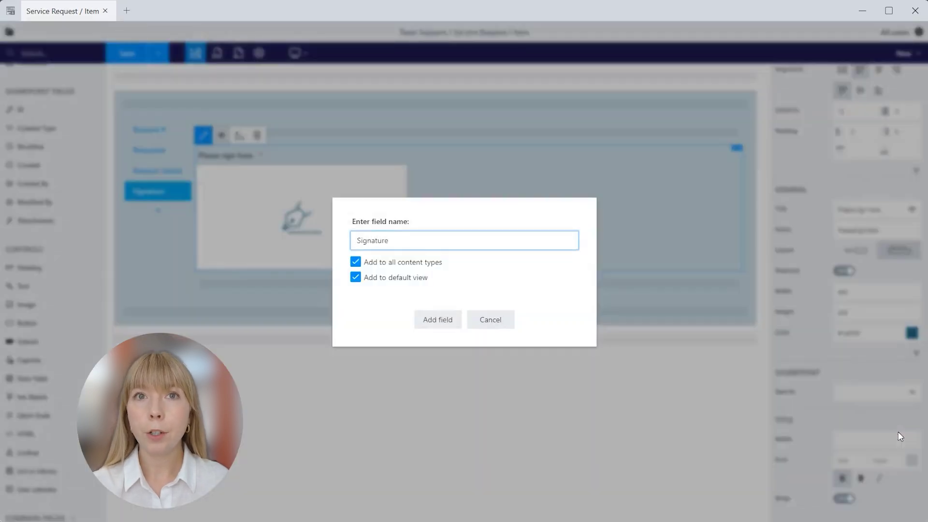
left_click(443, 321)
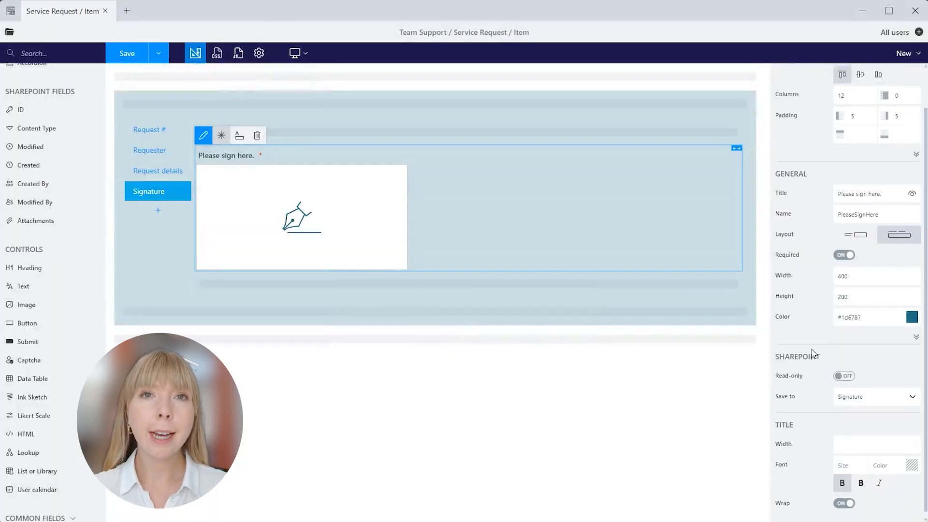
left_click(850, 437)
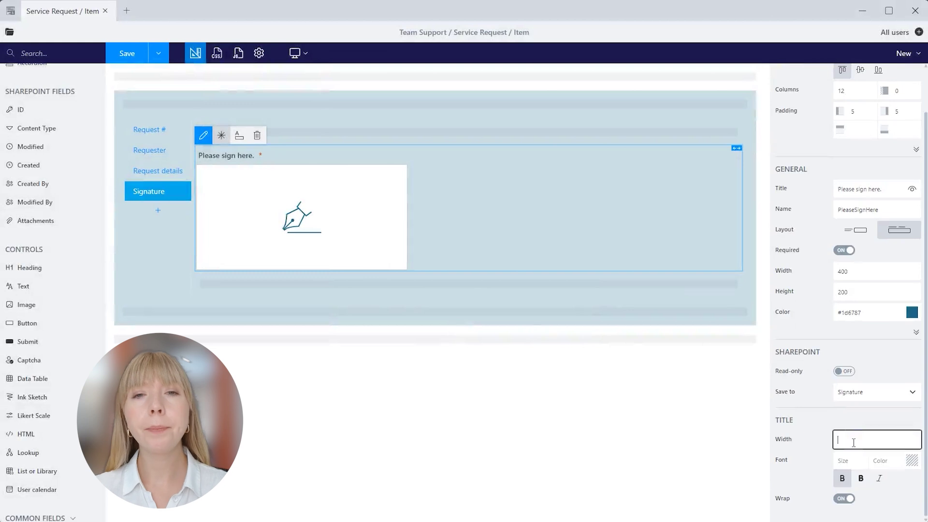
left_click(845, 460)
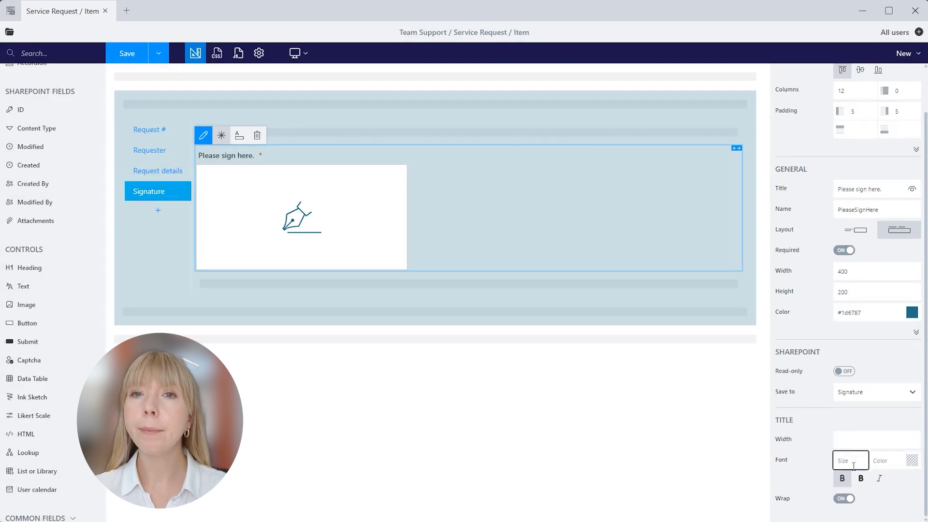
left_click(910, 460)
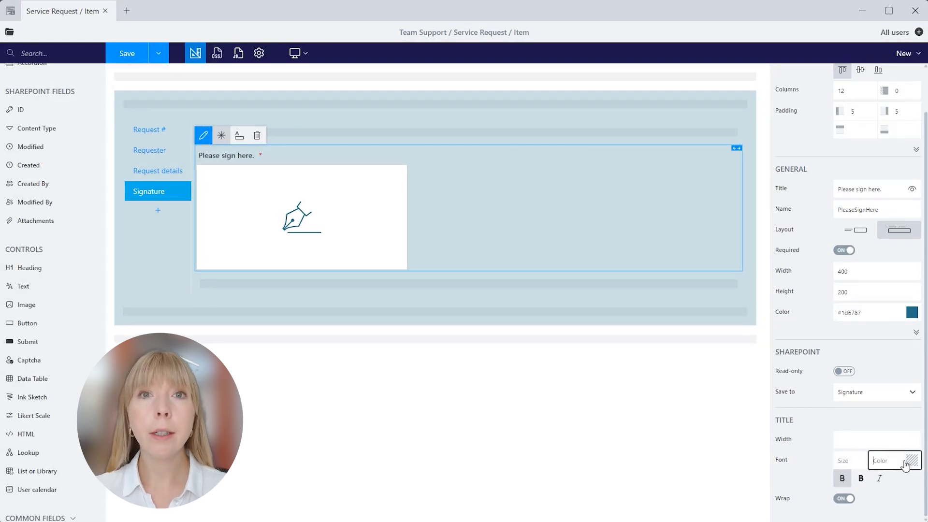
left_click(865, 312)
key("ctrl+c")
left_click(884, 460)
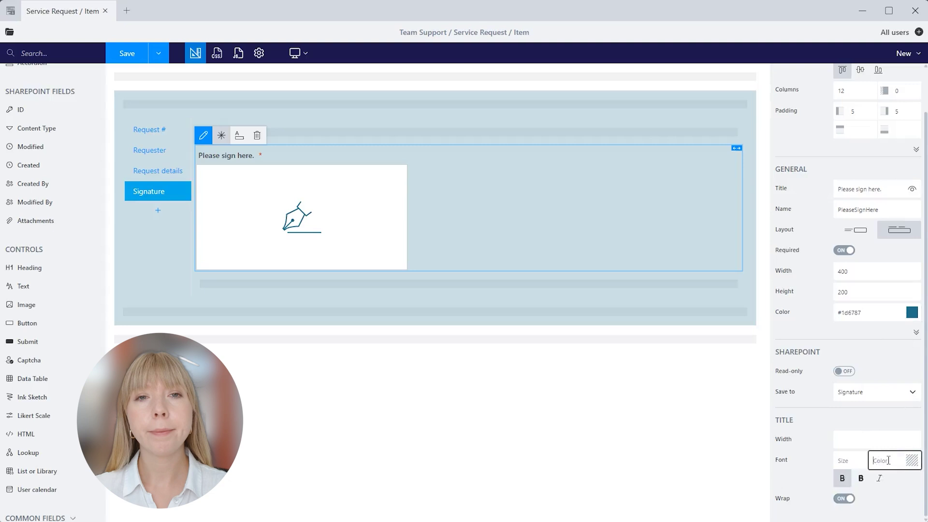
key("ctrl+v")
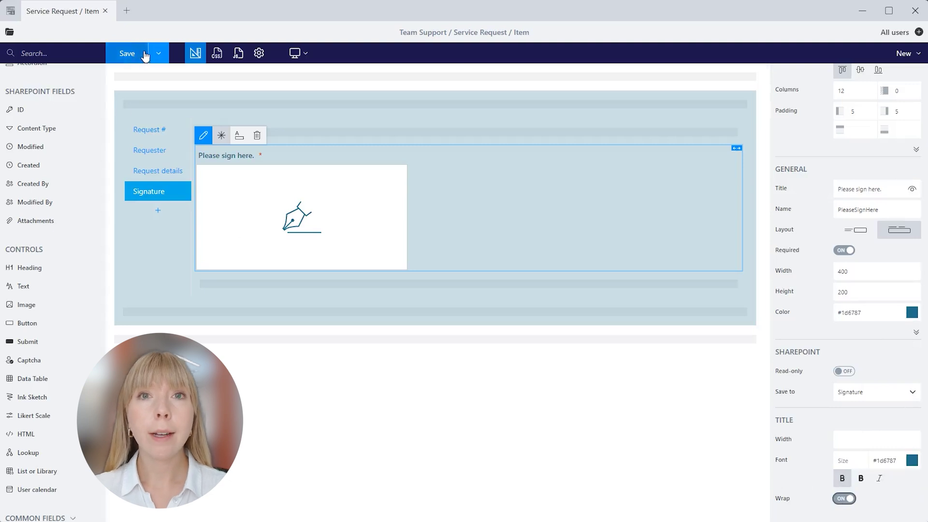
left_click(151, 53)
left_click(145, 53)
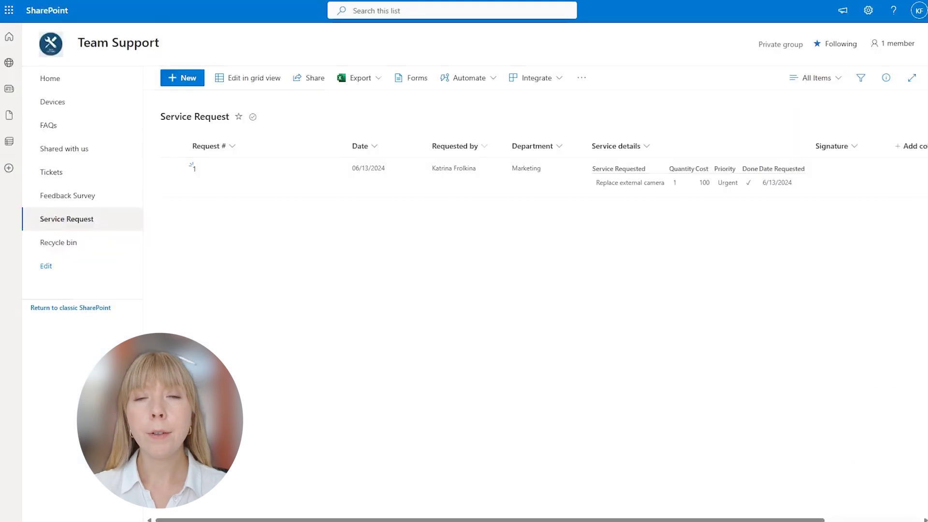
- Edit service request 1, draw a handwritten signature in the Signature tab, and save it
key("F5")
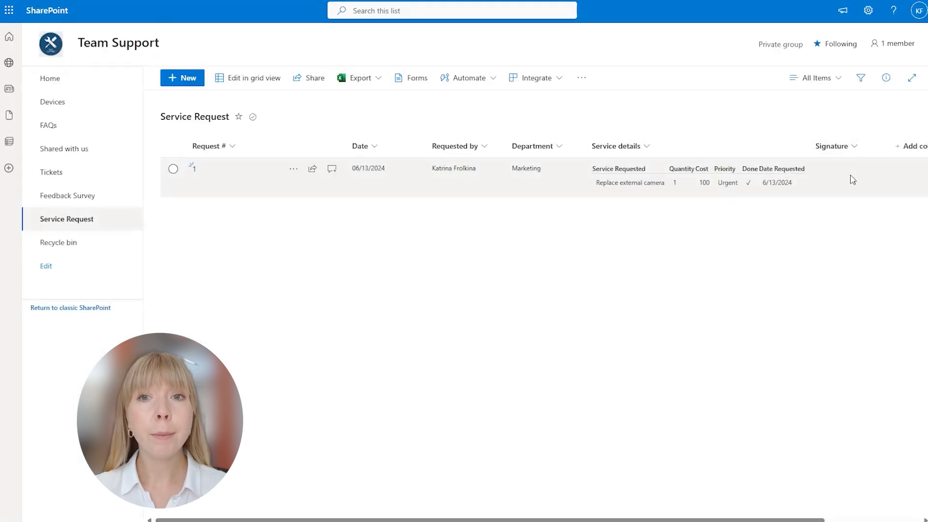
left_click(247, 182)
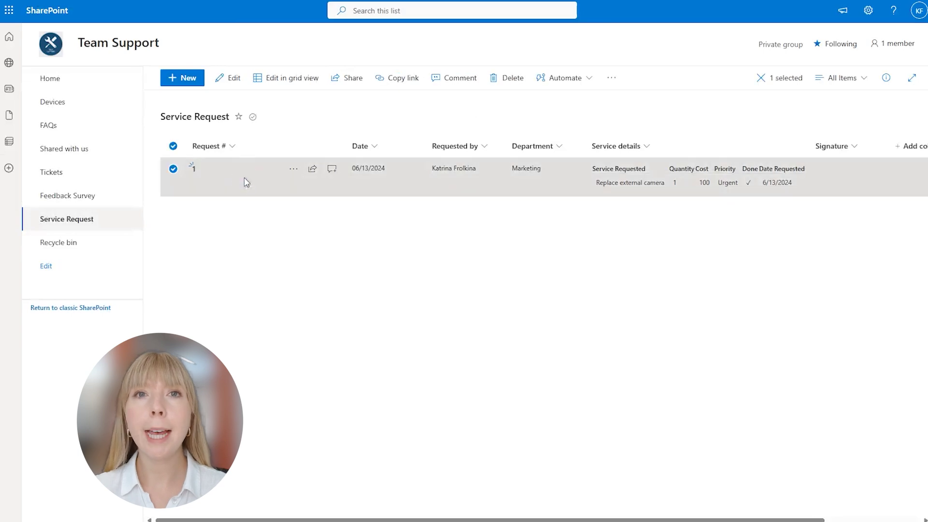
left_click(238, 85)
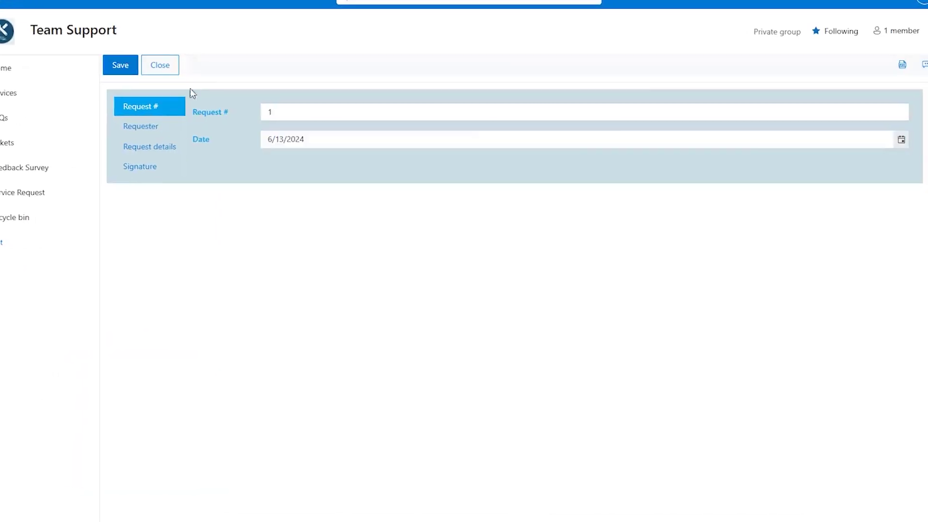
left_click(140, 169)
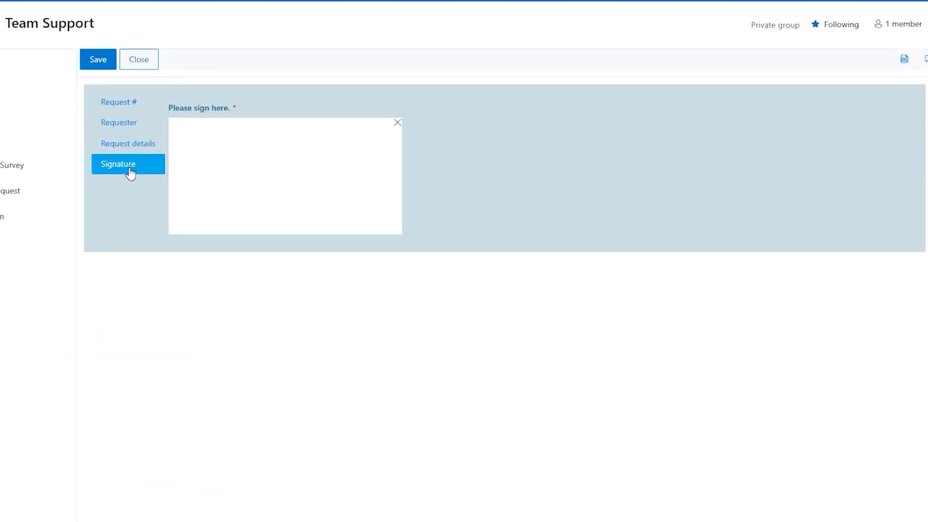
mouse_move(202, 136)
left_mouse_down()
mouse_move(176, 196)
mouse_move(257, 172)
mouse_move(269, 181)
left_mouse_up()
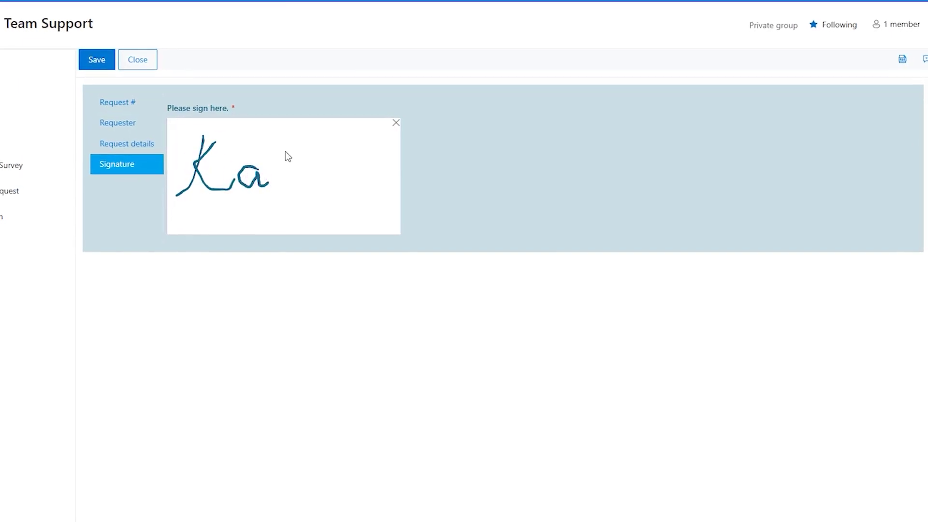
mouse_move(286, 147)
left_mouse_down()
mouse_move(306, 180)
mouse_move(295, 164)
left_mouse_up()
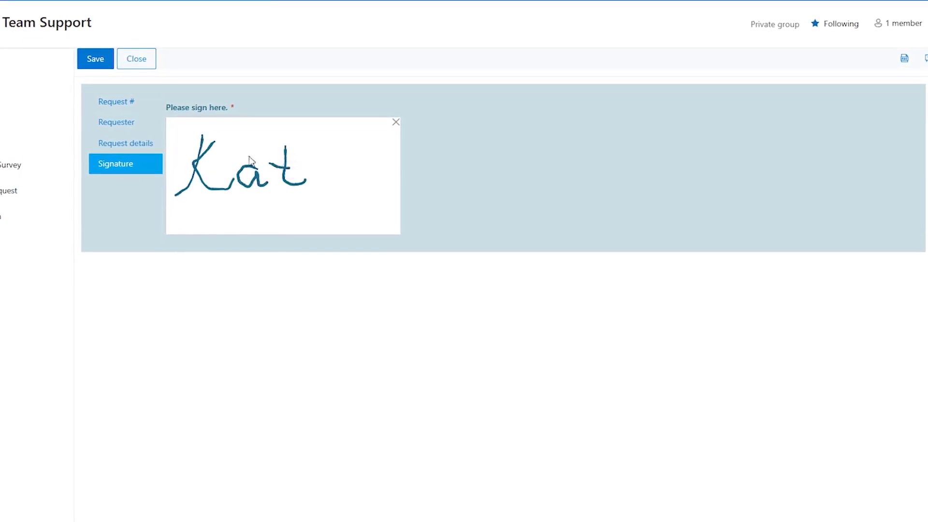
left_click(101, 62)
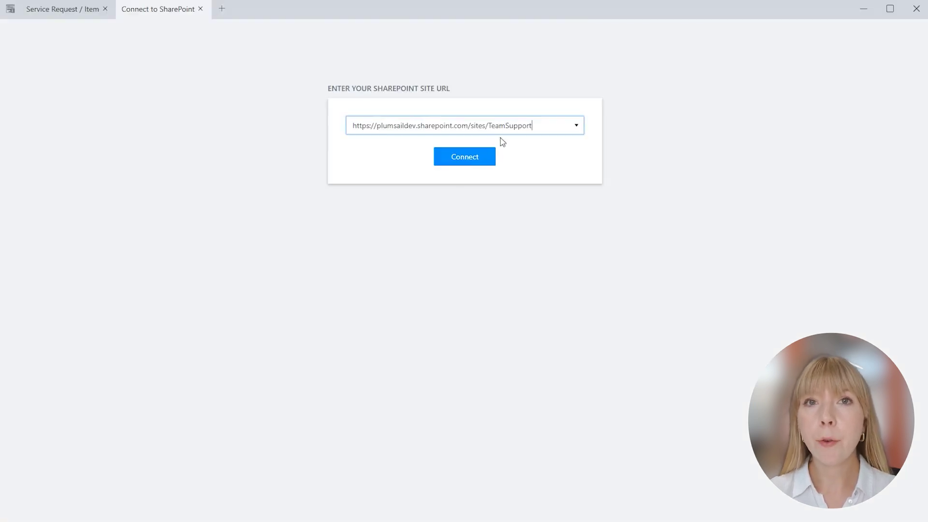
- Connect the form designer to the Team Support site
left_click(491, 162)
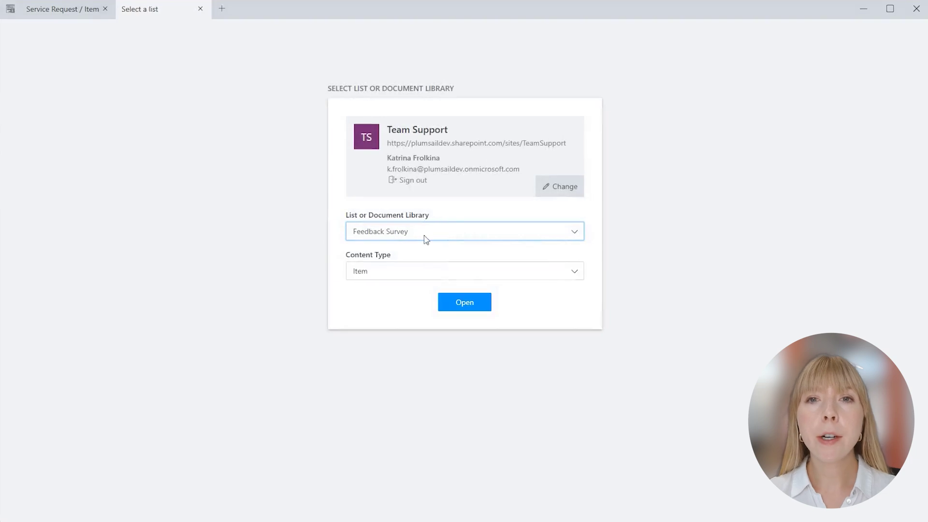
- Open the Feedback Survey item form and place a Likert Scale below the Service field
left_click(460, 304)
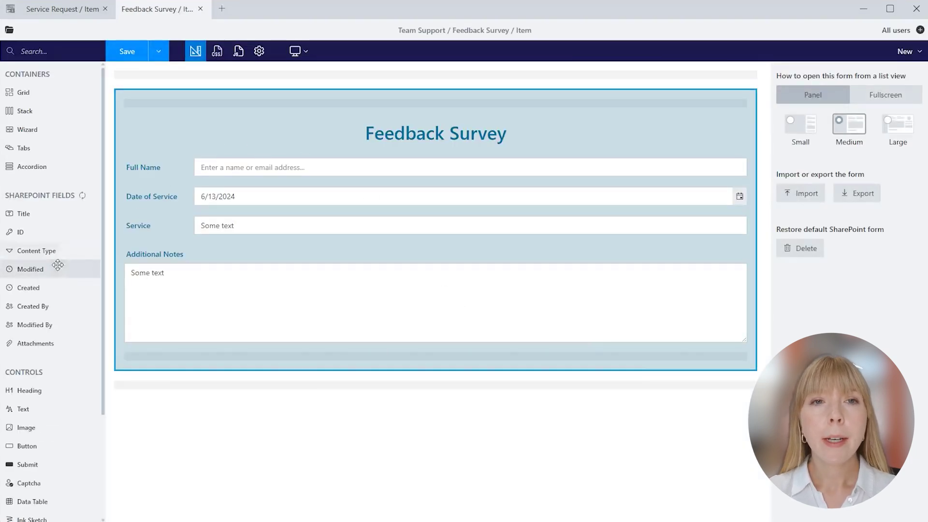
scroll(56, 265, "down", 3)
left_click_drag(52, 407, 187, 248)
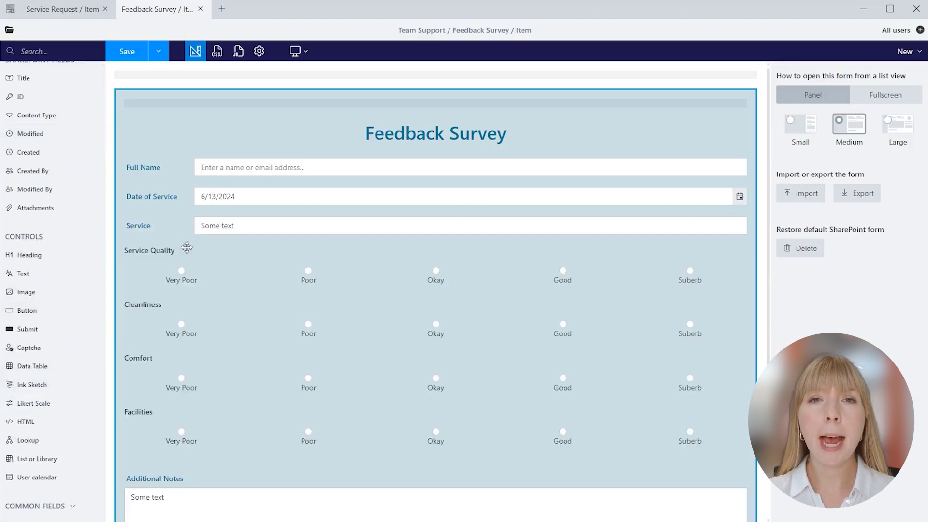
left_click(212, 256)
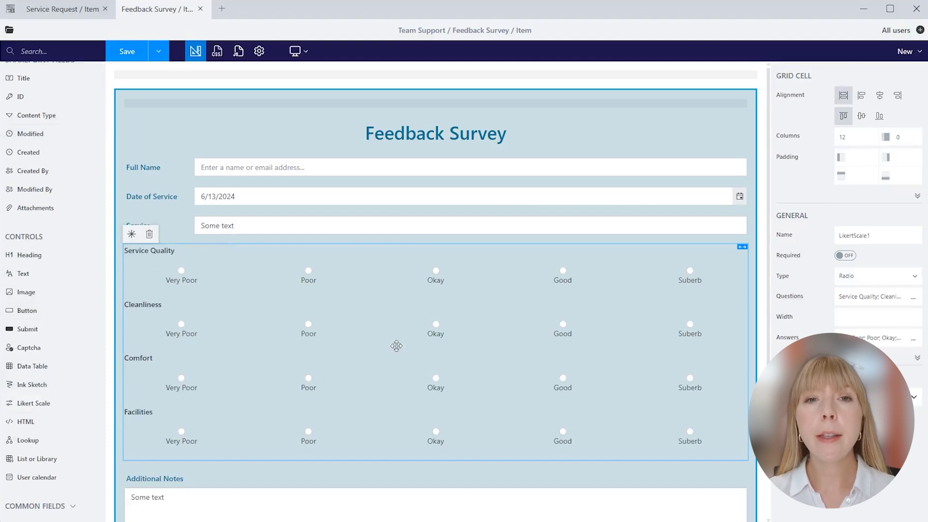
- Try the Likert scale's left, center and stretch alignments, then set its padding to 5 on every side
left_click(864, 96)
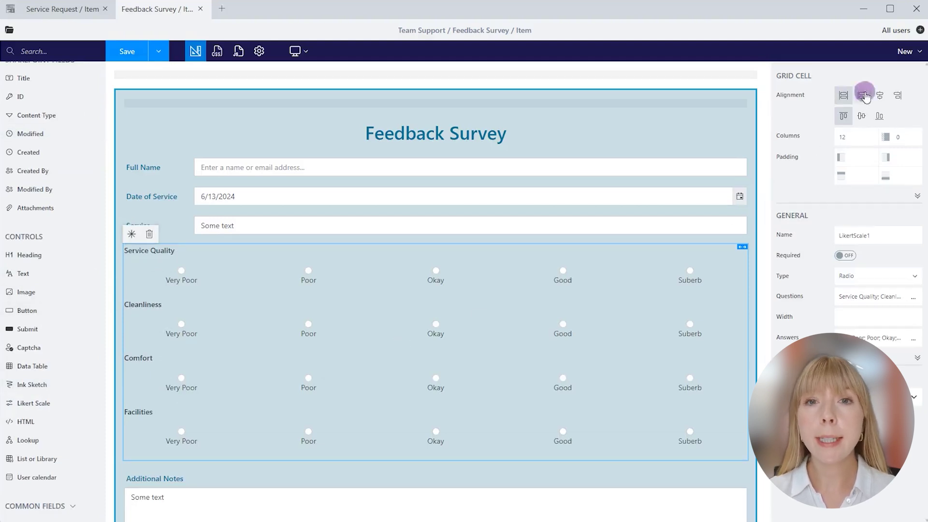
left_click(879, 95)
left_click(843, 95)
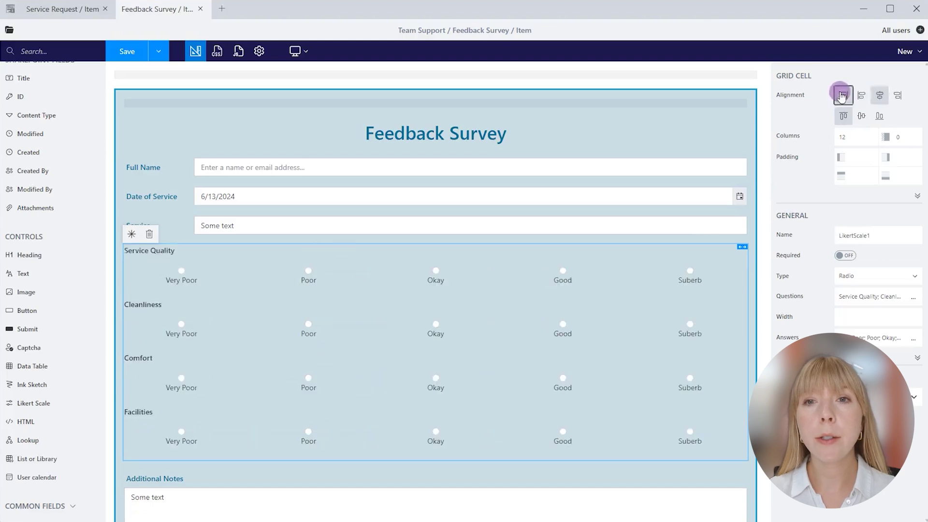
left_click(864, 136)
left_click(862, 157)
type("5")
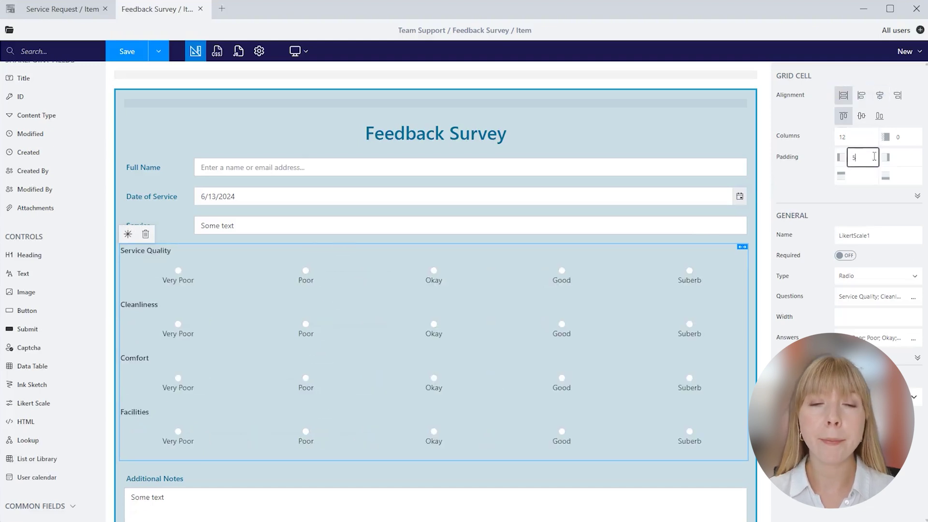
key("Tab")
type("5")
key("Tab")
type("5")
key("Tab")
type("5")
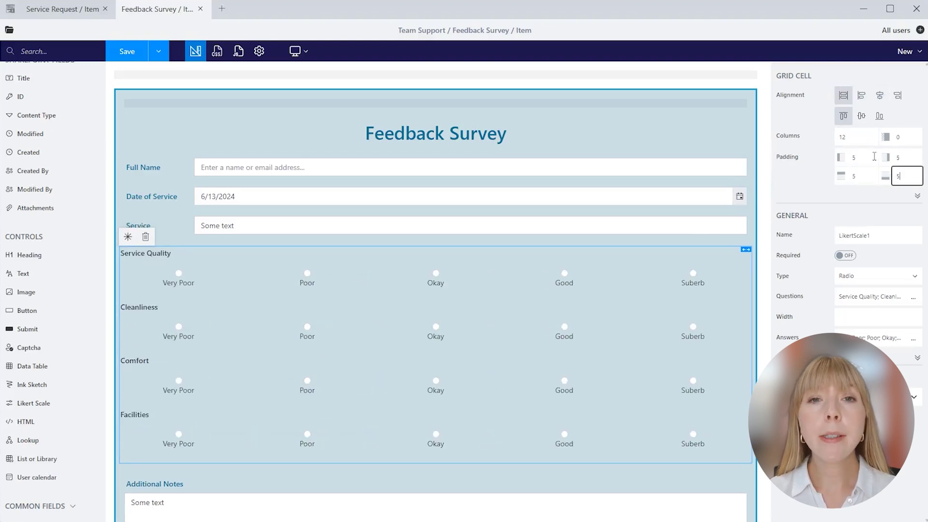
- Make all the Likert scale's questions required
left_click(882, 236)
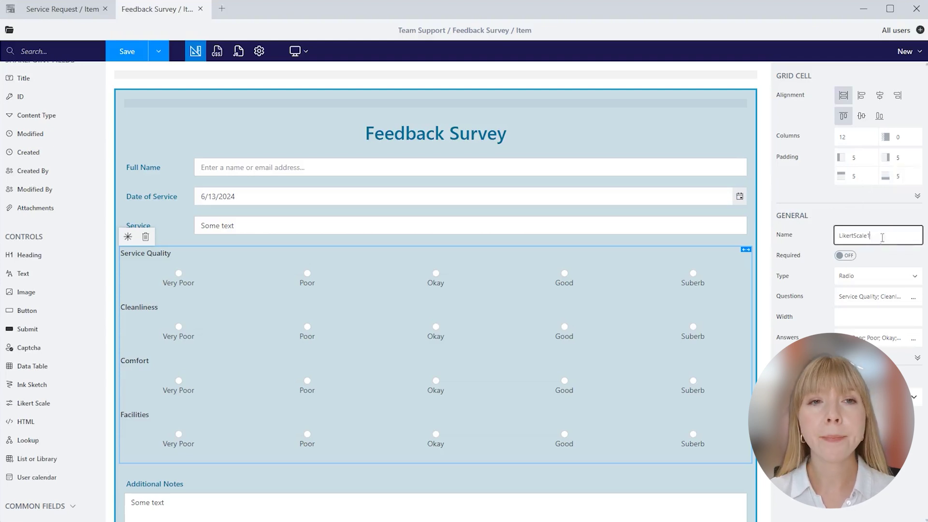
left_click(849, 256)
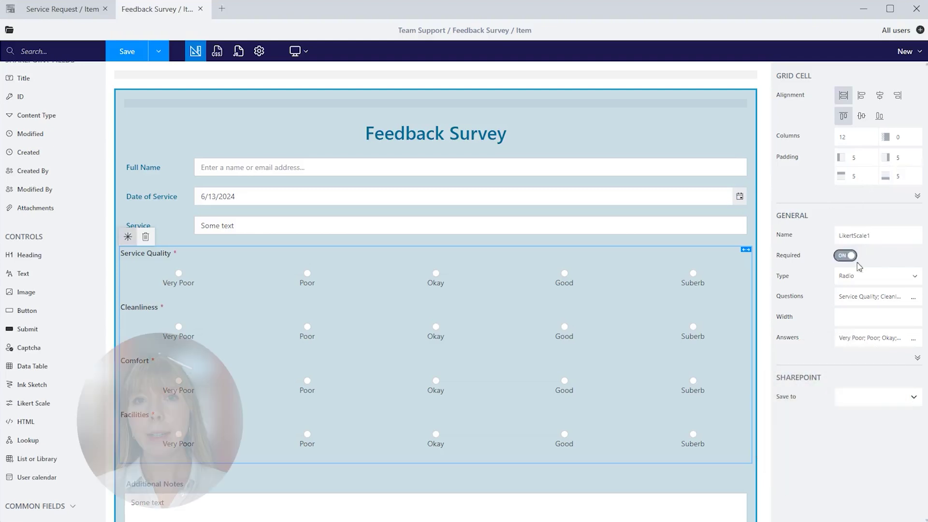
left_click(874, 277)
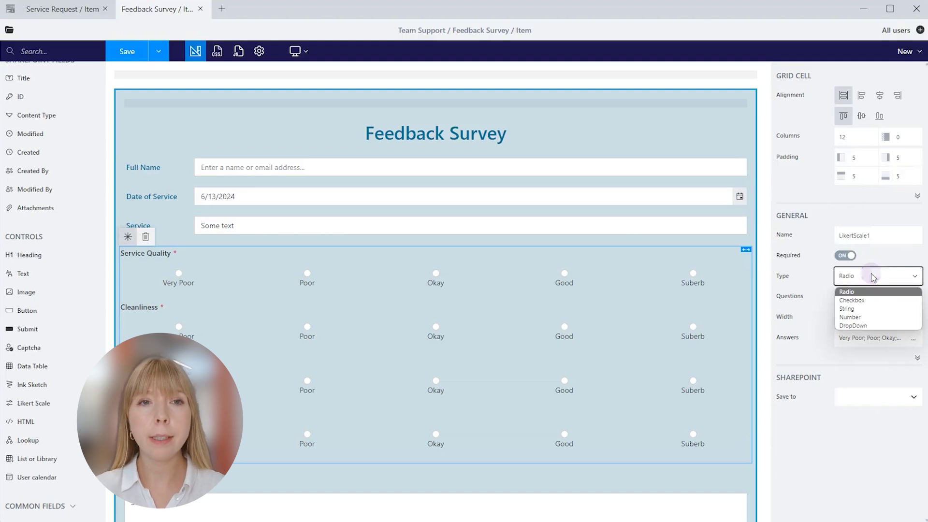
left_click(875, 300)
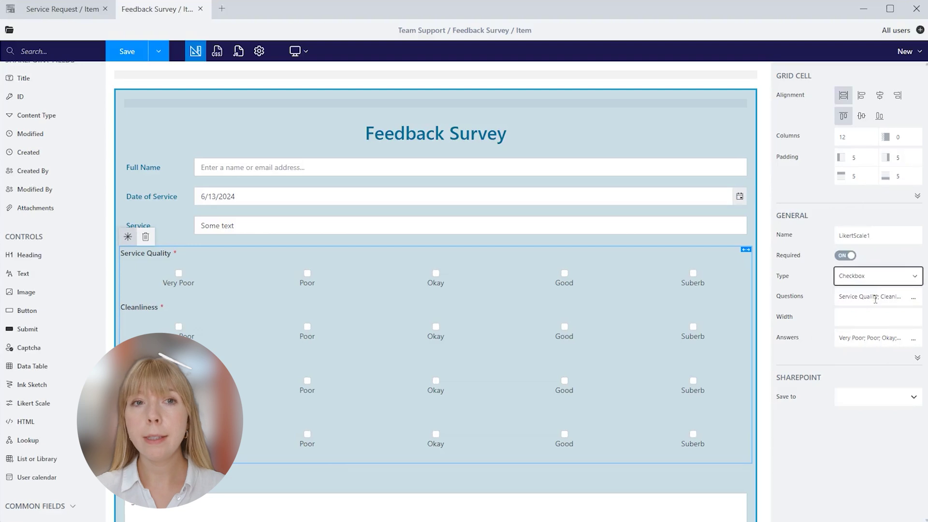
left_click(877, 276)
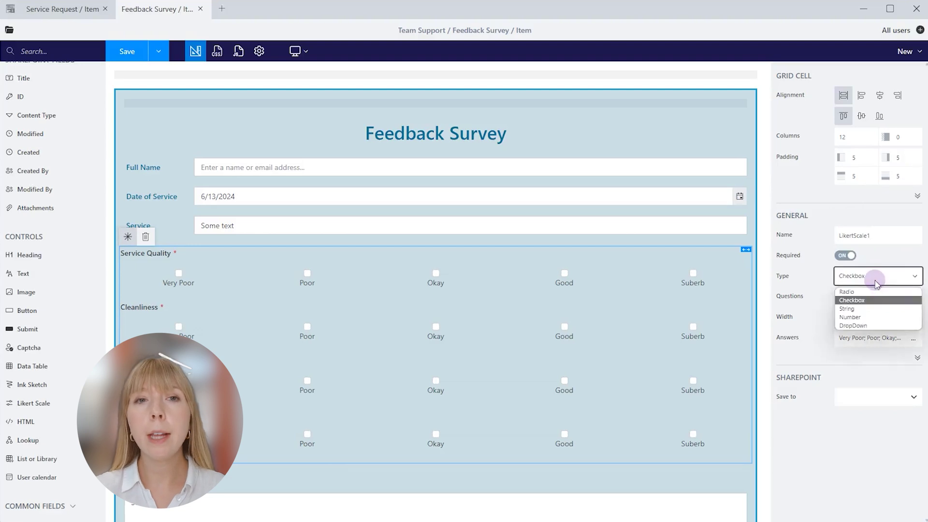
left_click(872, 310)
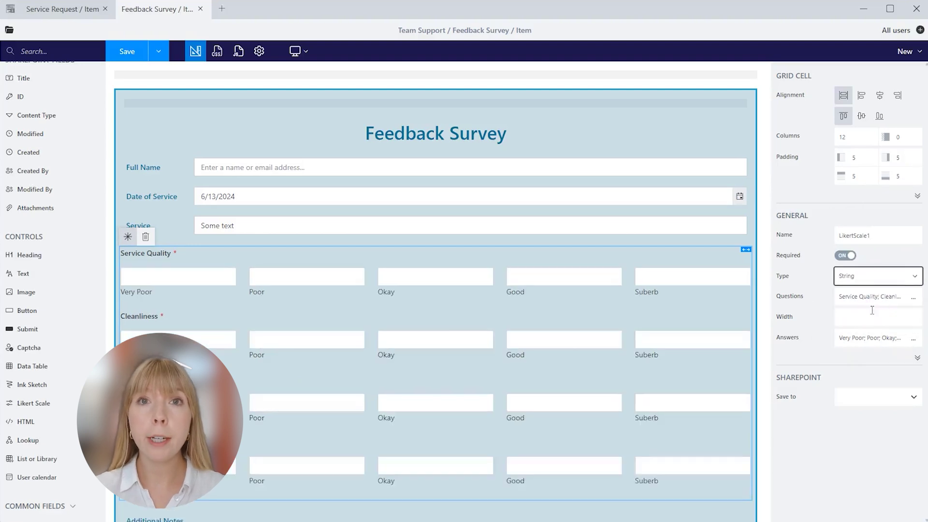
left_click(848, 278)
left_click(849, 317)
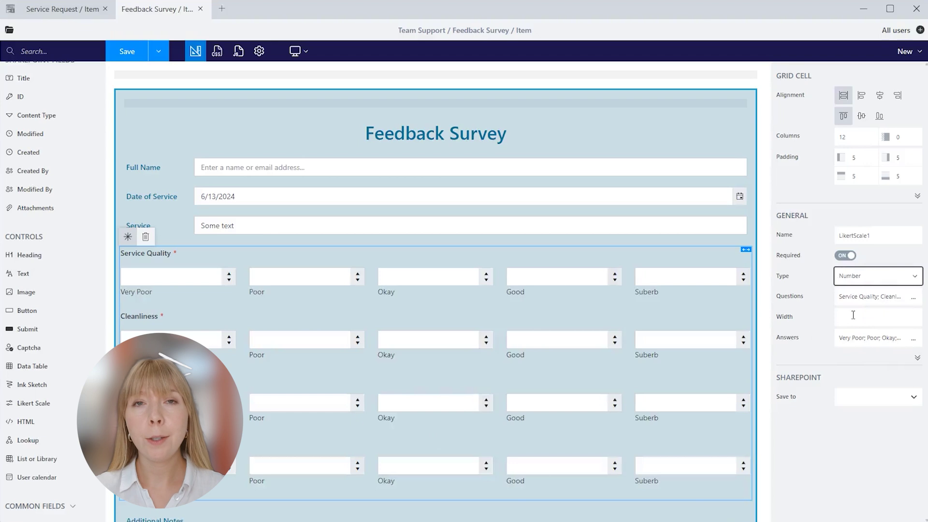
left_click(847, 278)
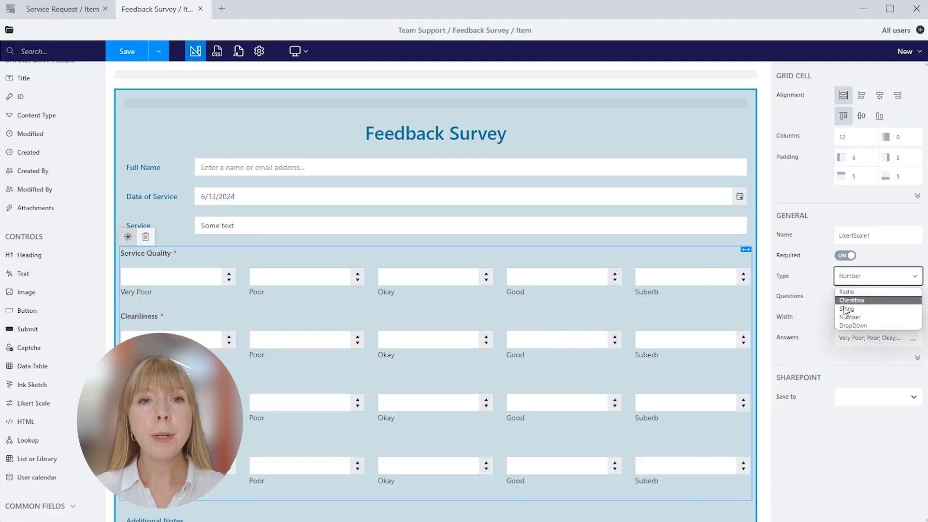
left_click(849, 324)
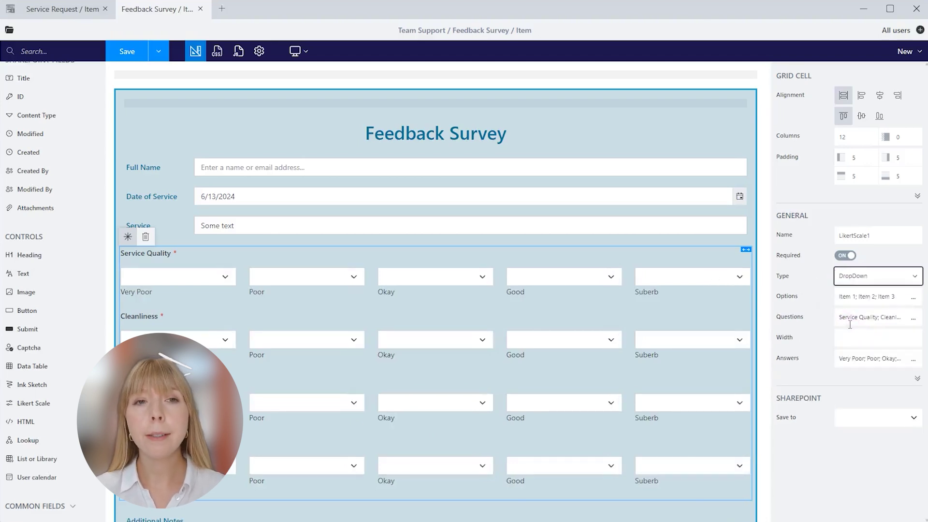
left_click(855, 276)
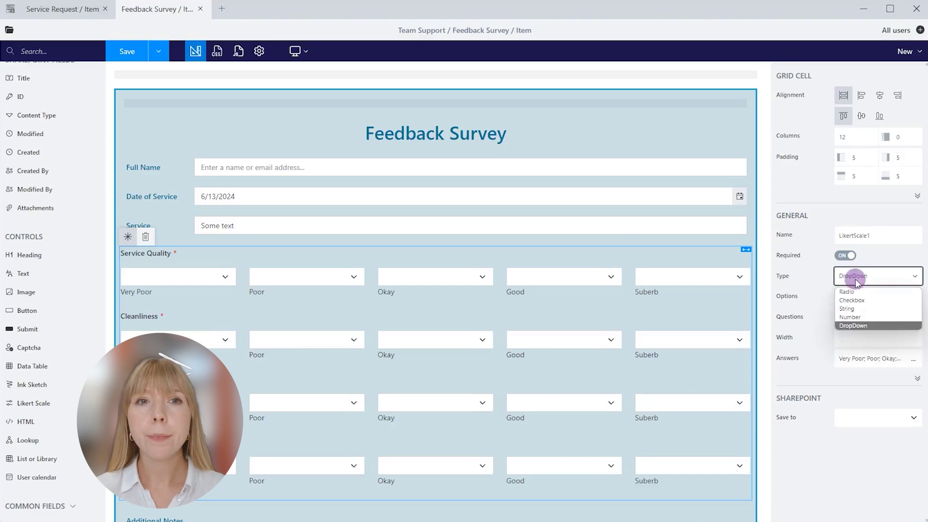
left_click(854, 292)
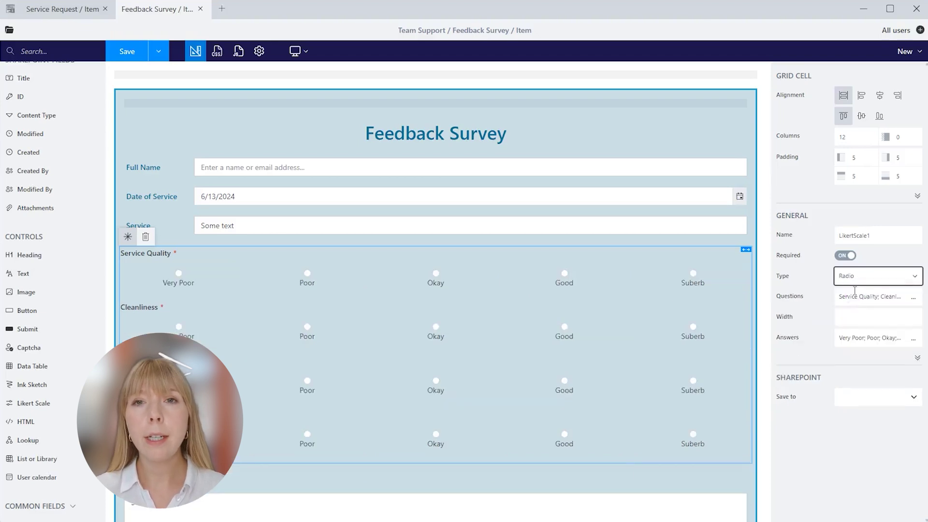
- Replace the Likert questions with three service-rating questions and clear its width so it fills the row
left_click(913, 298)
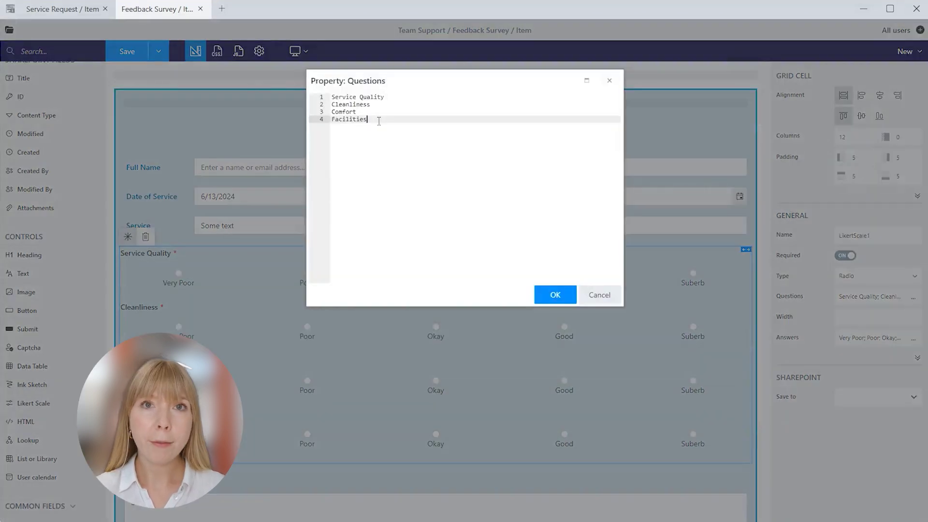
key("ctrl+a")
type("How would you rate the overall quality of the support provided? How would you rate the overall quality of the equipment provided? How would you rate the efficiency of the service?")
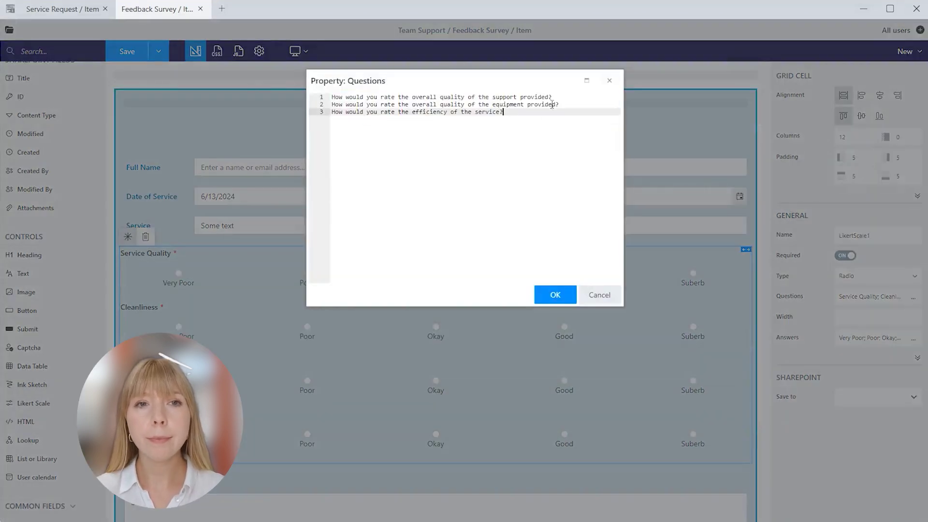
left_click(555, 294)
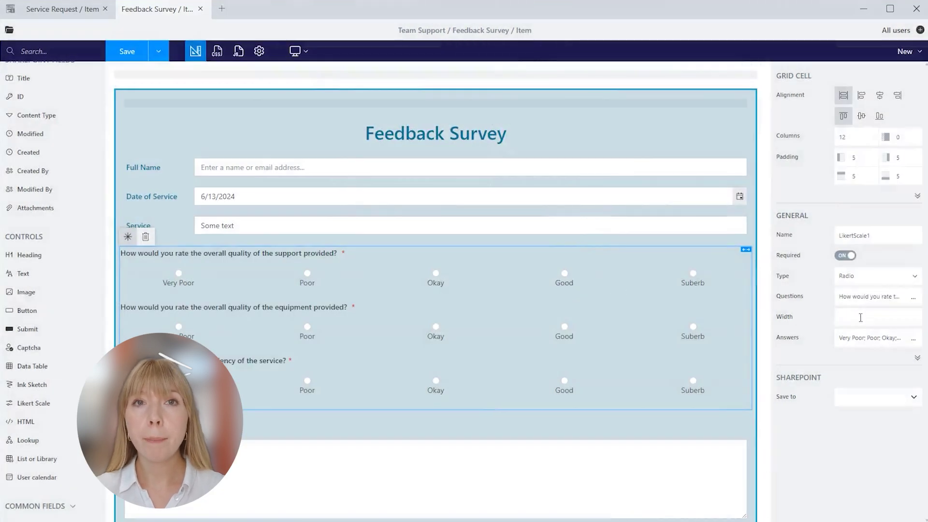
left_click(860, 317)
type("50")
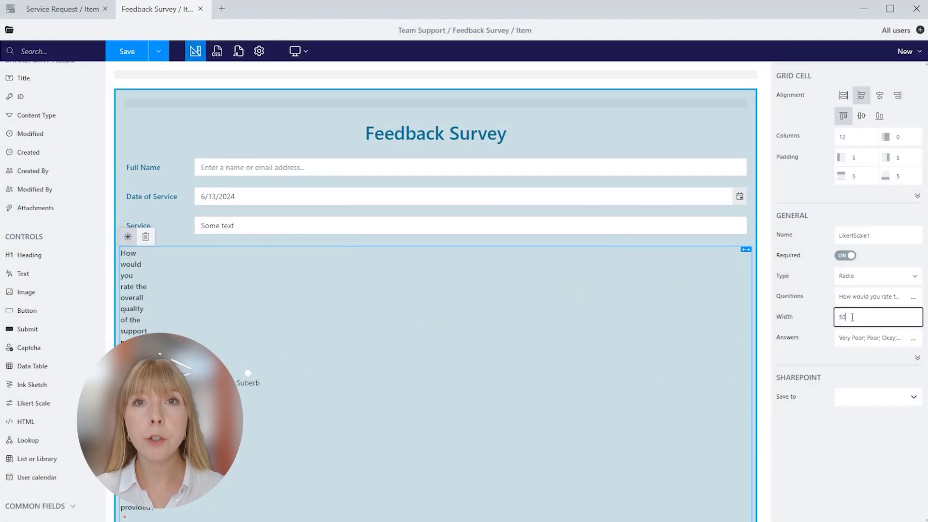
key("BackSpace")
key("BackSpace")
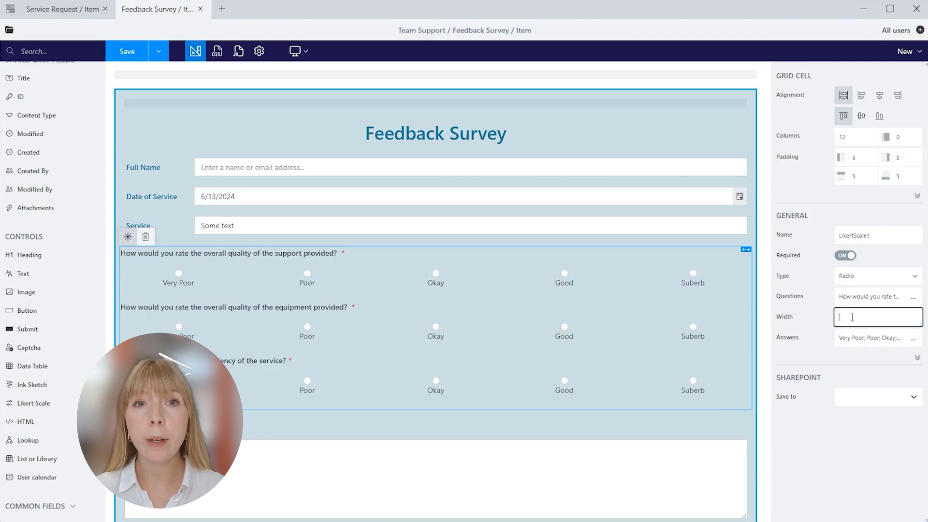
- Change the last answer label to Great and name a new storage column Feedback
left_click(913, 338)
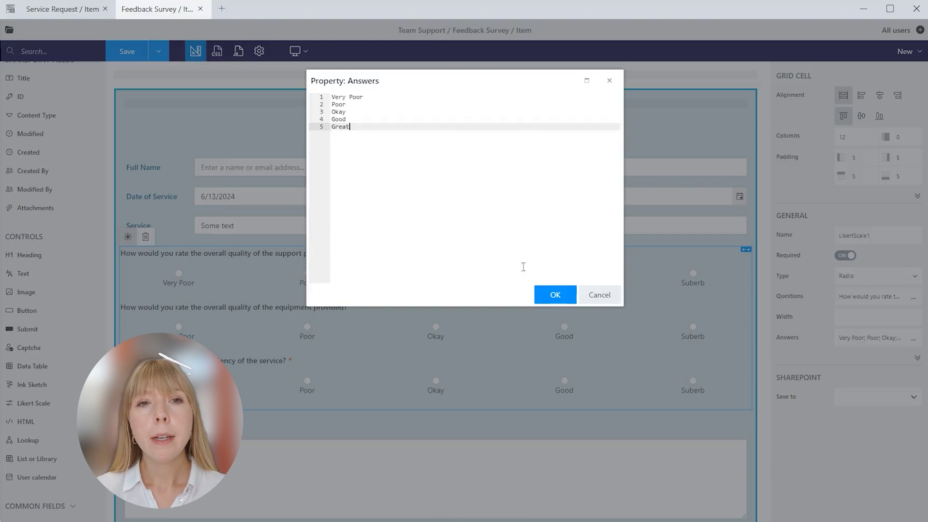
left_click(554, 294)
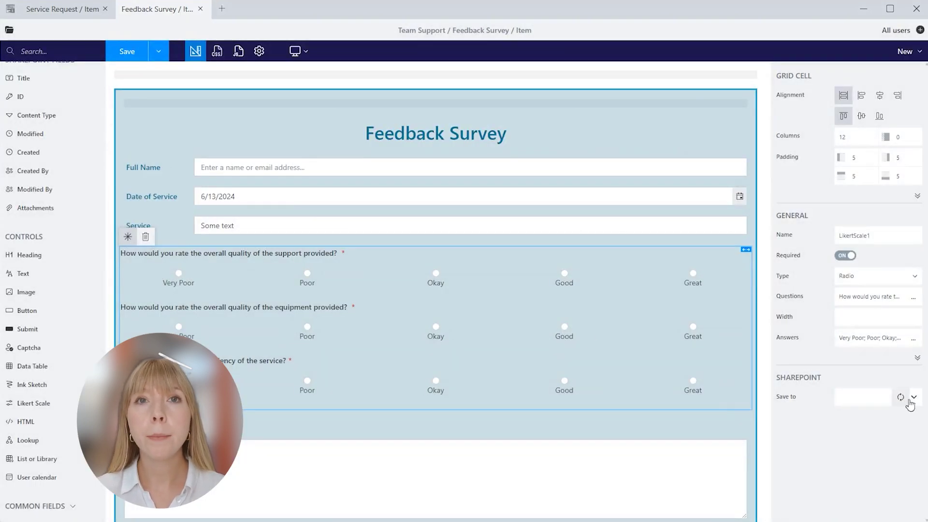
left_click(900, 397)
type("Feedback")
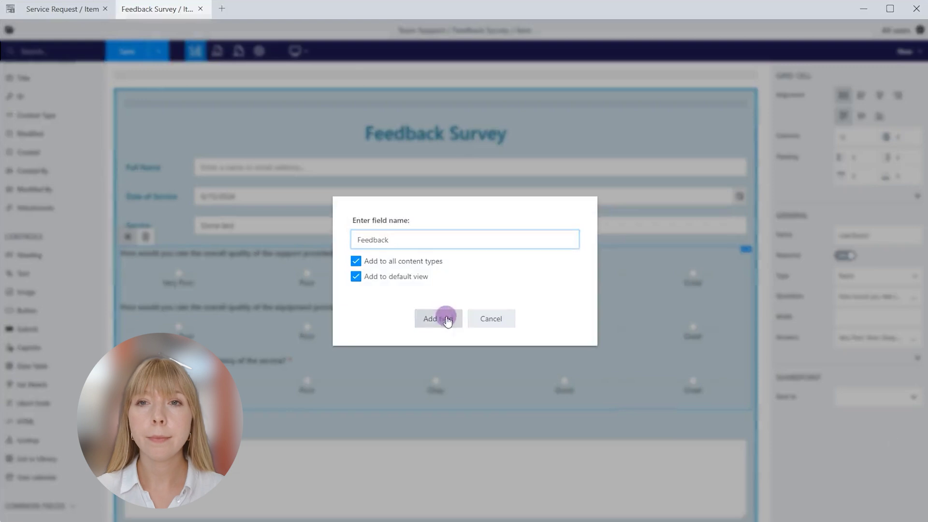
- Add the Feedback column, review its formatting, and save the Feedback Survey form
left_click(441, 317)
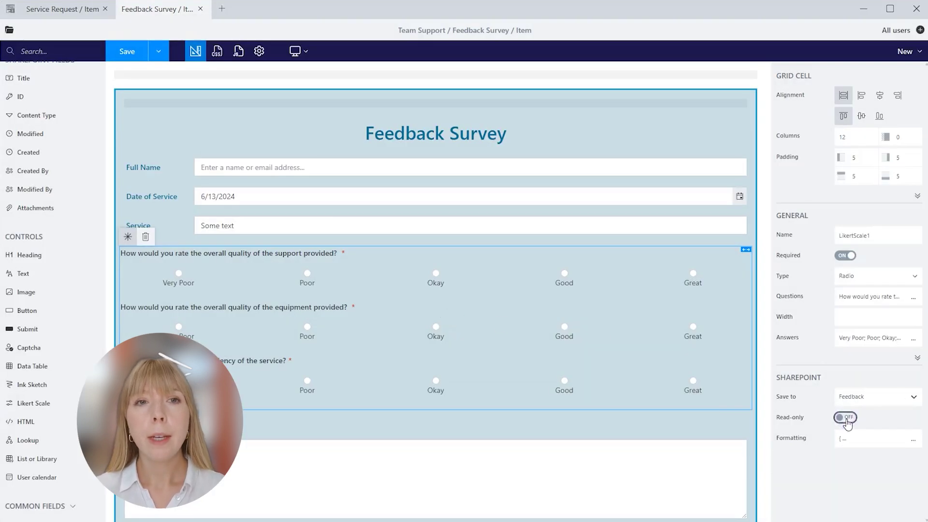
left_click(912, 440)
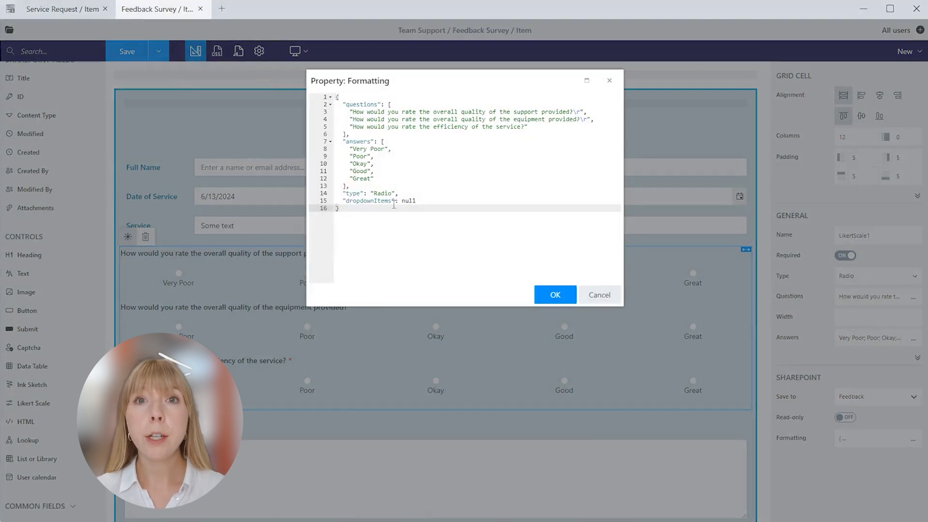
left_click(553, 295)
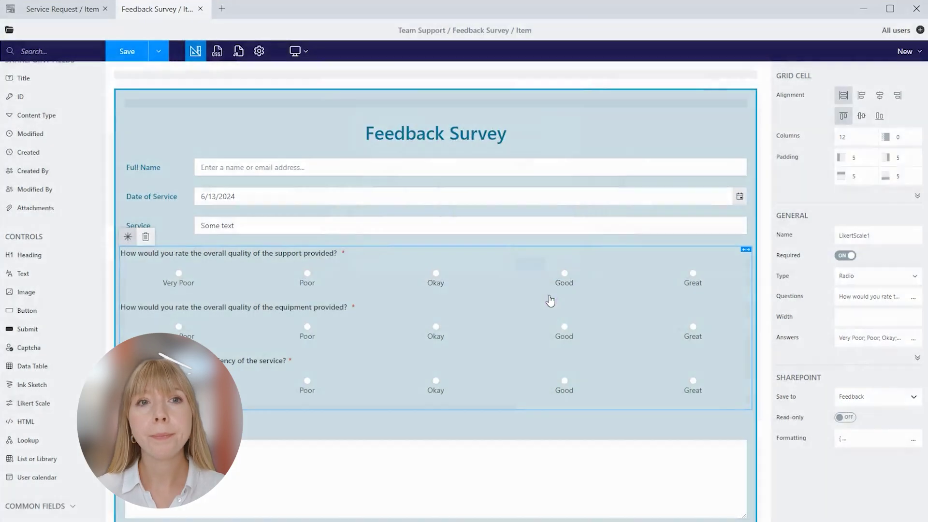
left_click(159, 52)
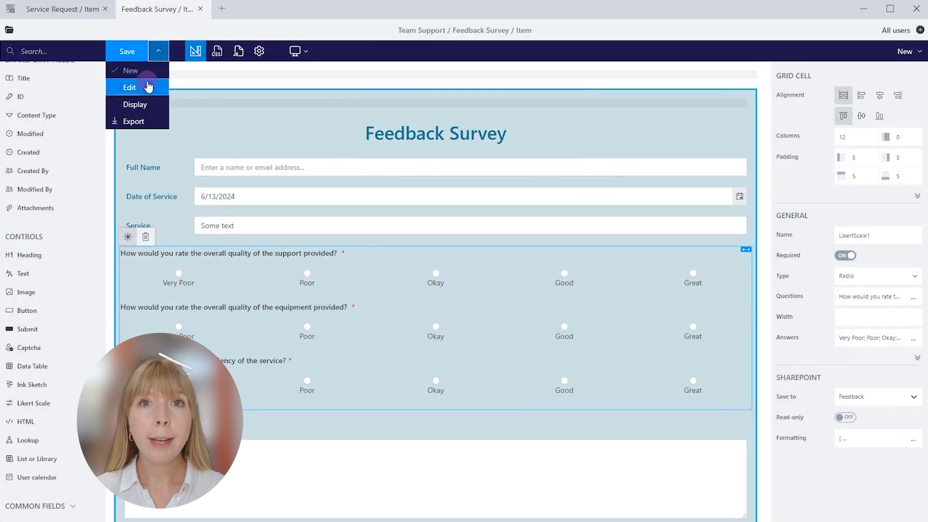
left_click(136, 53)
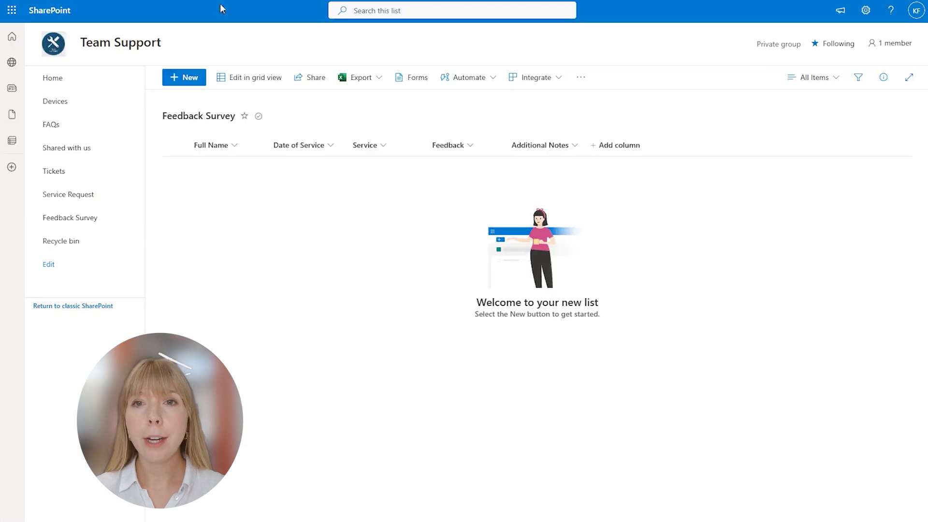
- Start a new survey entry with the respondent's full name and service date 6/13/2024
left_click(188, 90)
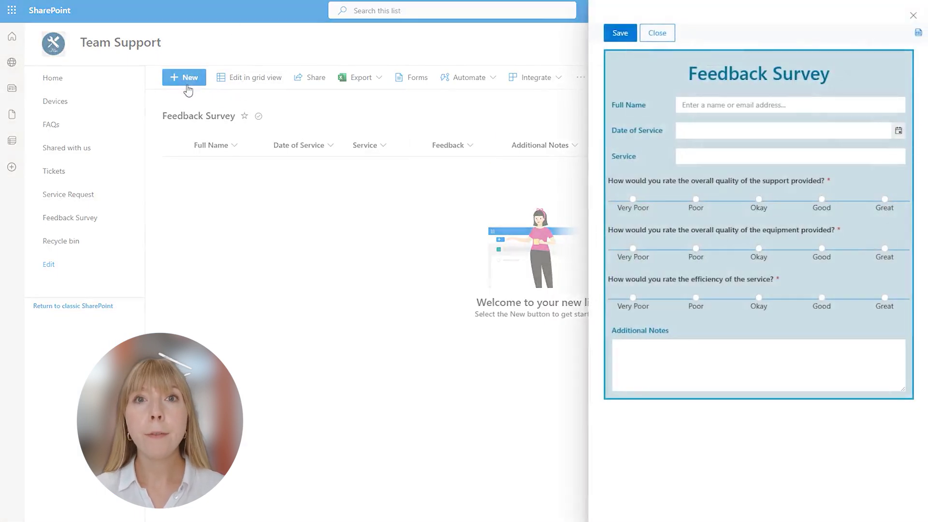
left_click(694, 105)
type("Katrina")
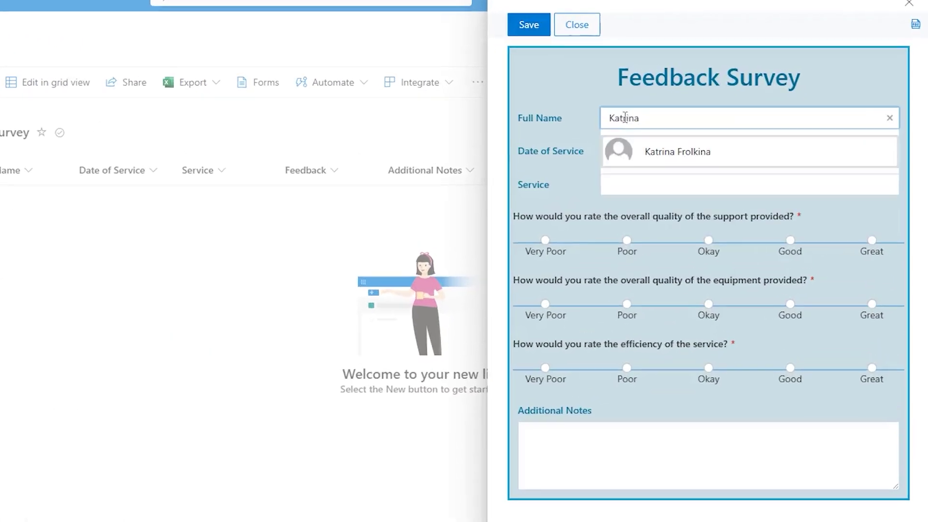
left_click(648, 151)
left_click(886, 151)
left_click(715, 306)
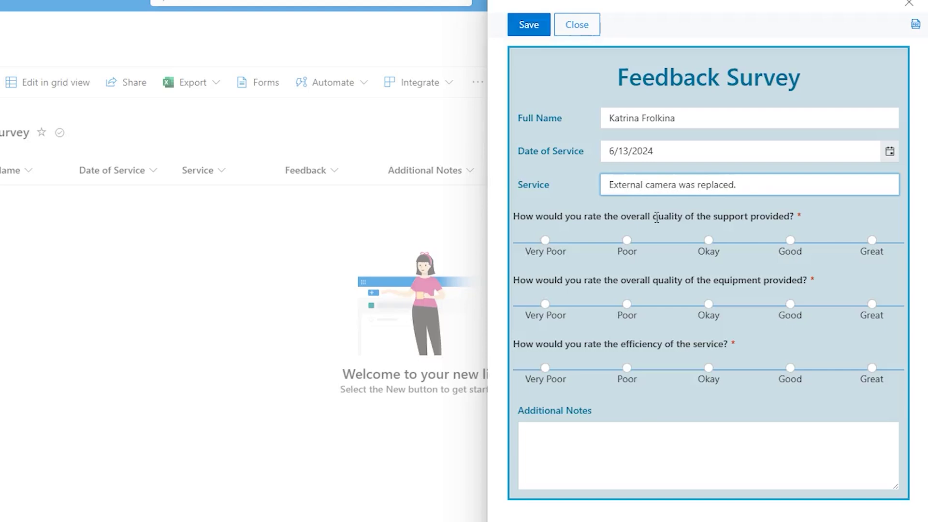
- Rate Great, add the note 'New camera is even better.', save, and widen the Feedback and Notes columns
left_click(871, 240)
left_click(738, 450)
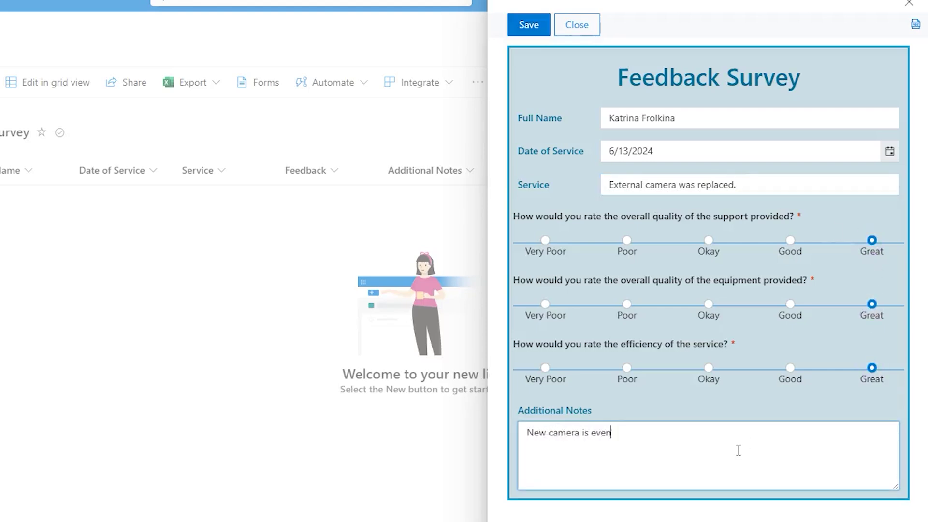
type("New camera is even better.")
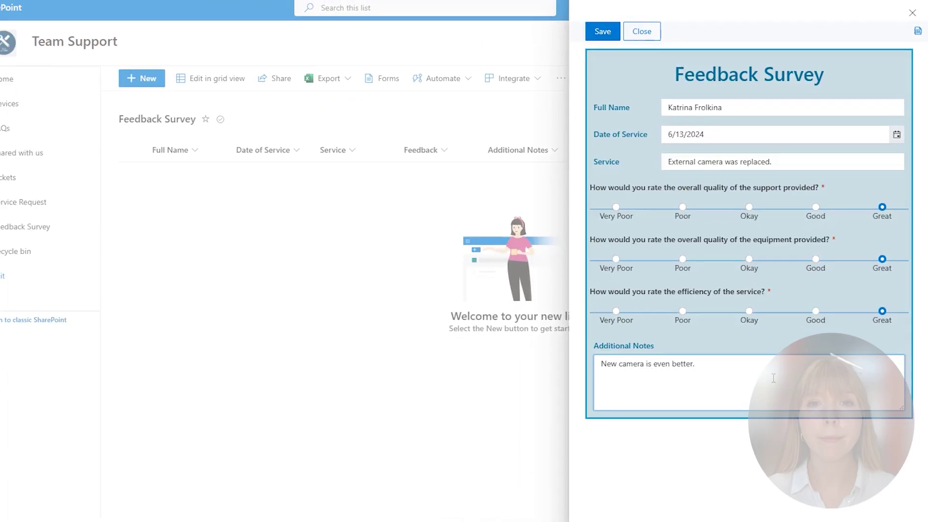
left_click(602, 31)
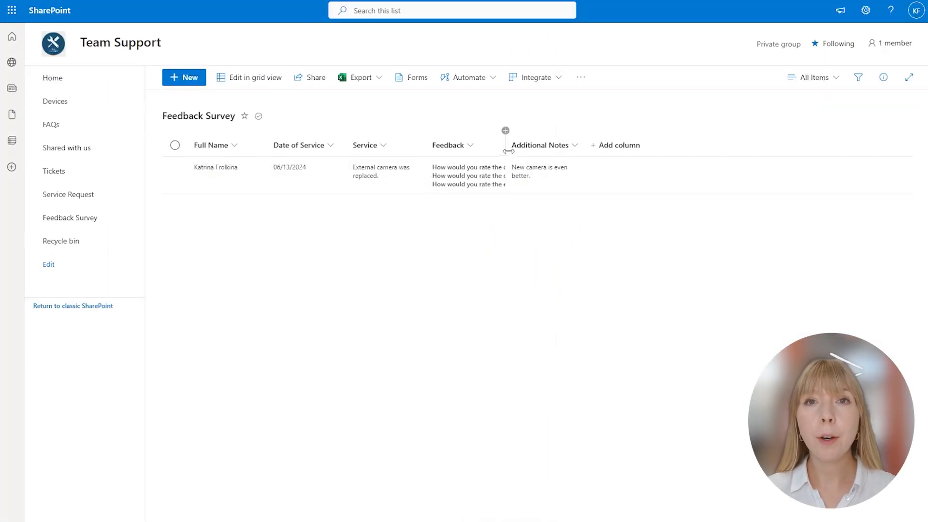
left_click_drag(507, 151, 676, 153)
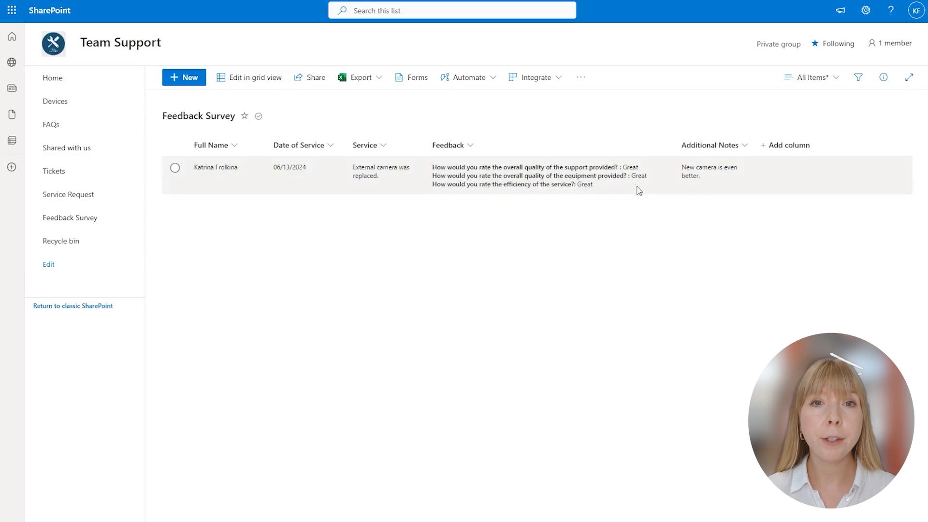
left_click_drag(754, 145, 776, 150)
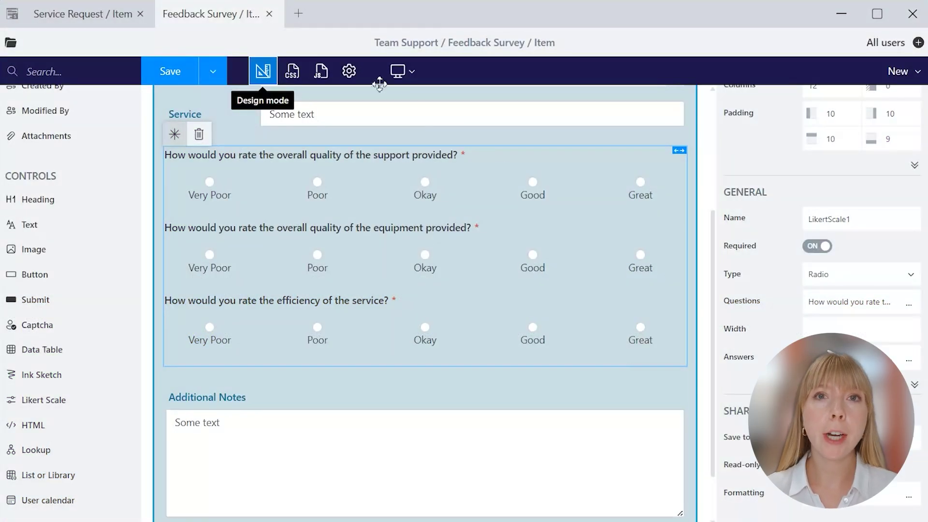
- Compare the field customizers of the Feedback Survey and Service Request forms
left_click(355, 74)
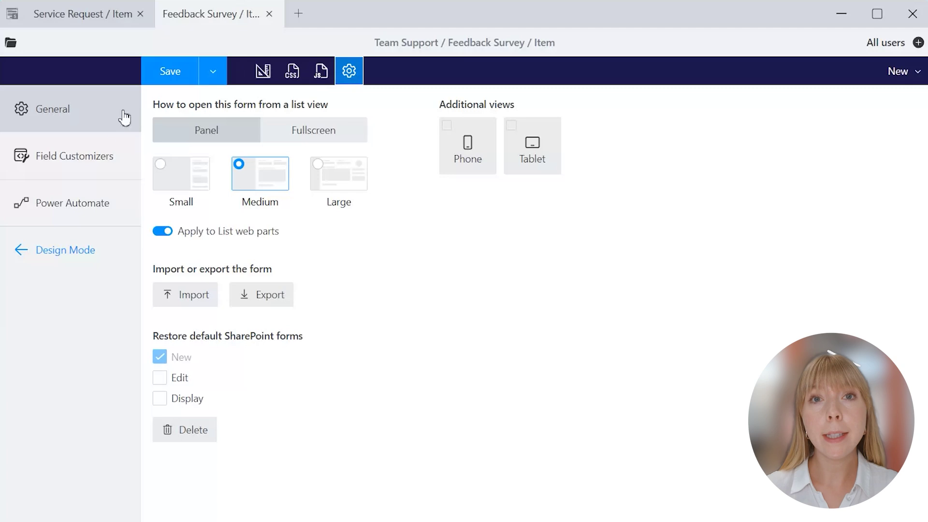
left_click(108, 154)
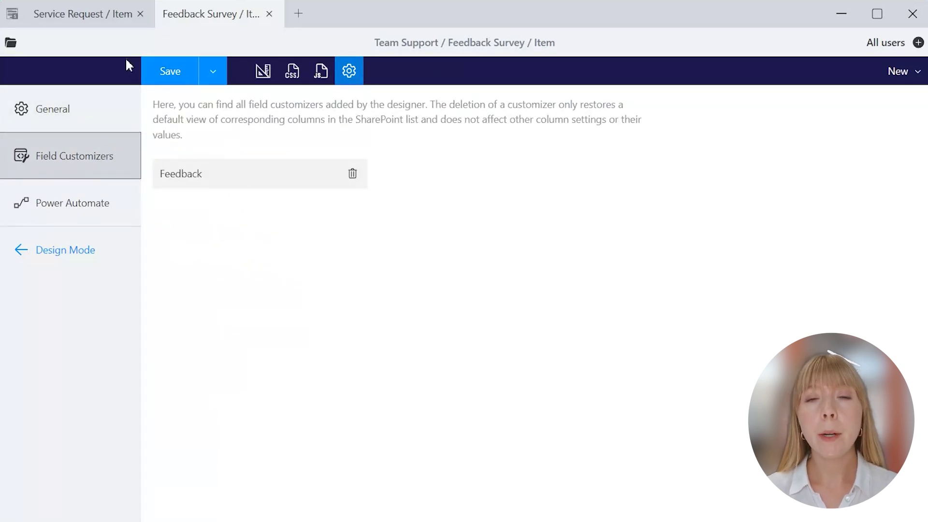
left_click(114, 19)
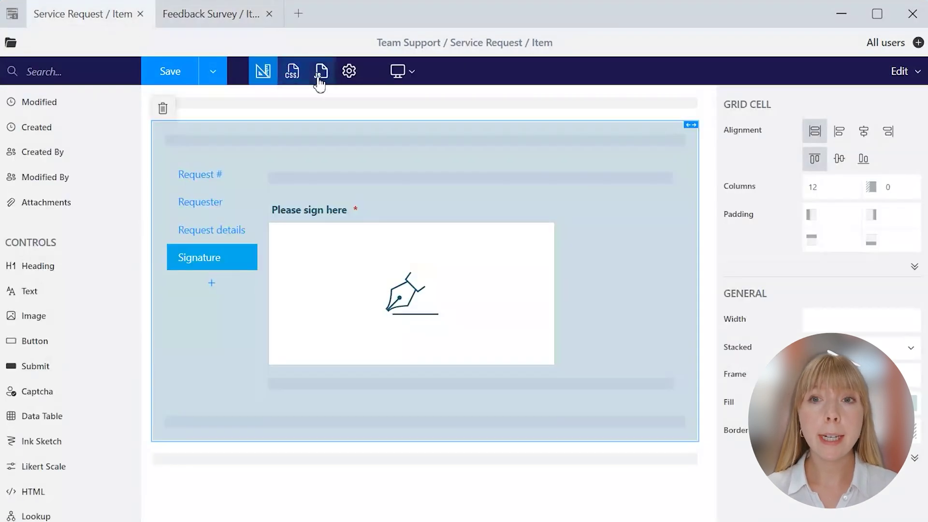
left_click(345, 75)
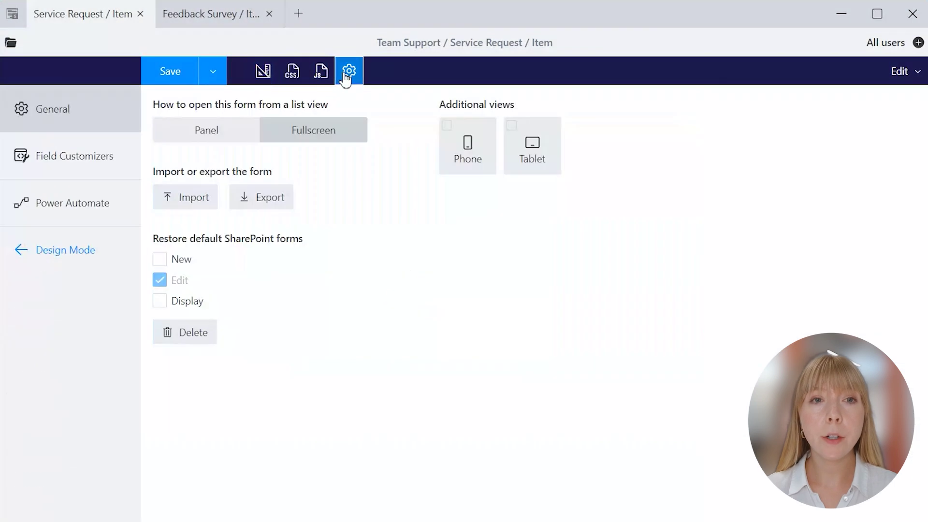
left_click(91, 150)
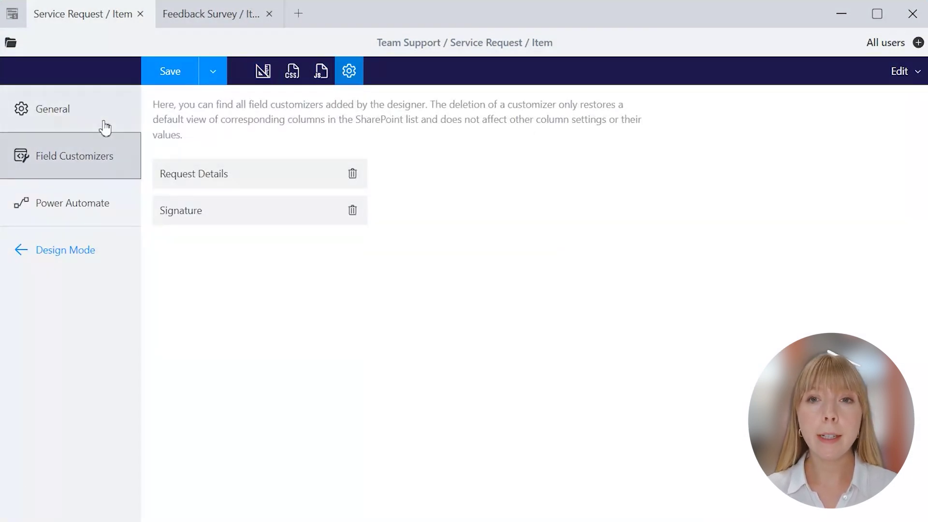
- Inspect the Service Request signature pad and data table, then delete the Feedback Survey's Feedback customizer
left_click(269, 87)
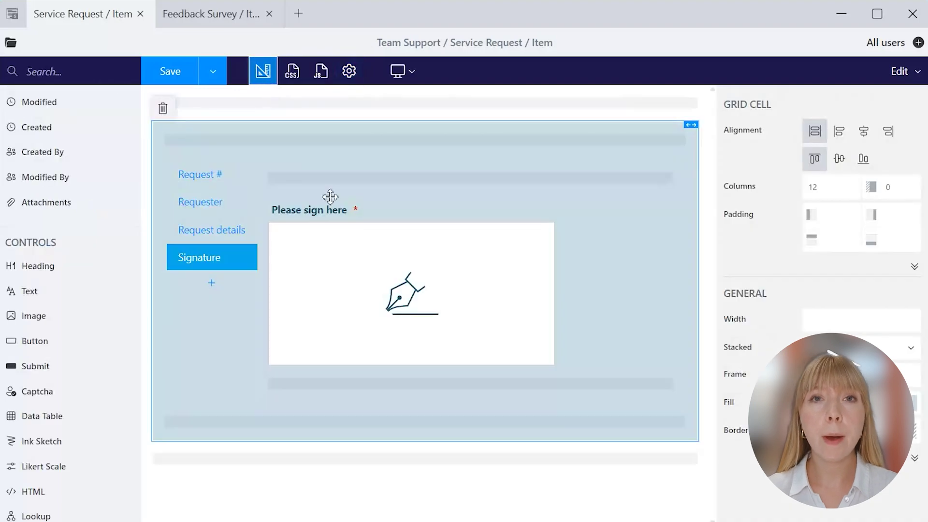
left_click(285, 261)
left_click(222, 235)
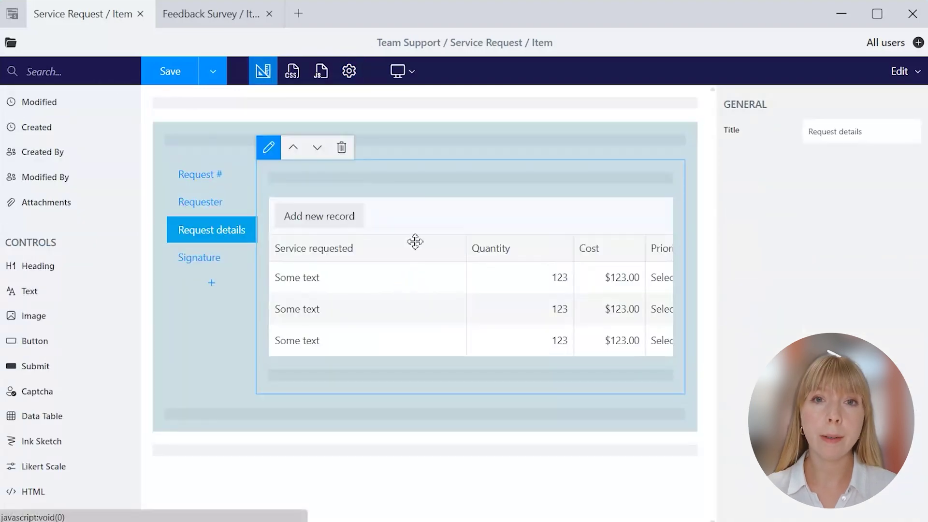
left_click(438, 216)
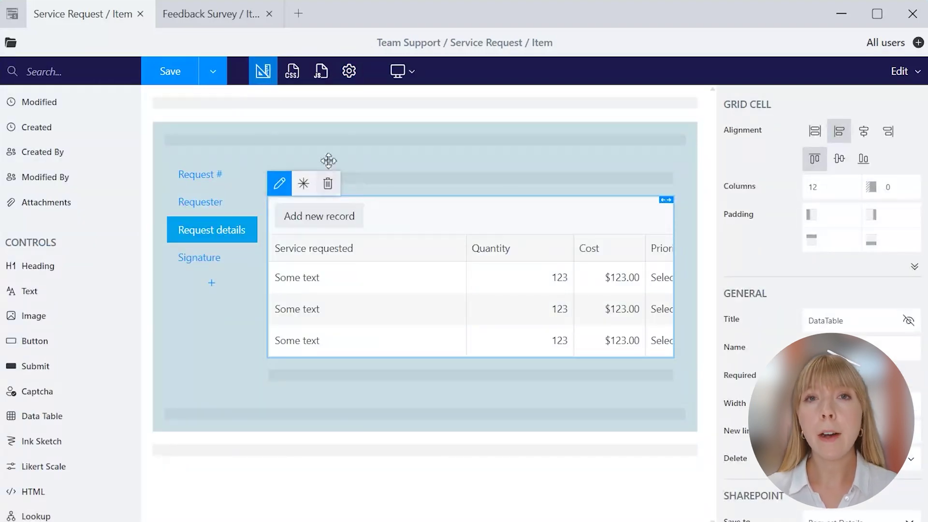
left_click(216, 15)
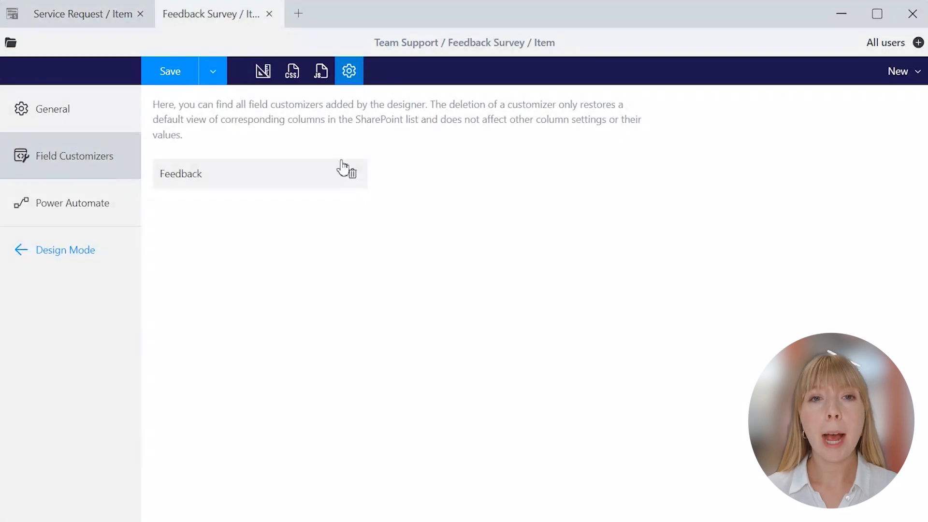
left_click(352, 173)
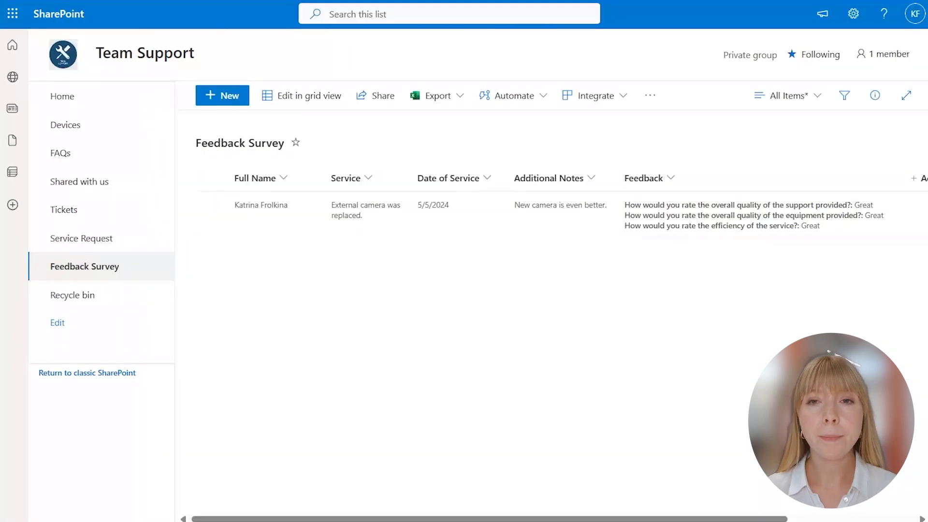
- Reload the Feedback Survey list to show the Feedback column's raw values
left_click(52, 2)
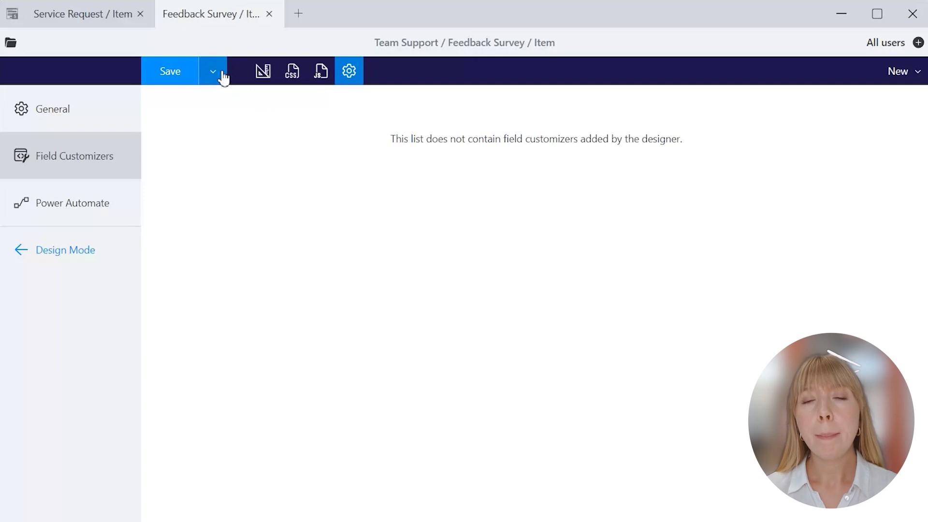
- Re-save the Feedback Survey form and confirm Feedback is listed again under Field Customizers
left_click(219, 75)
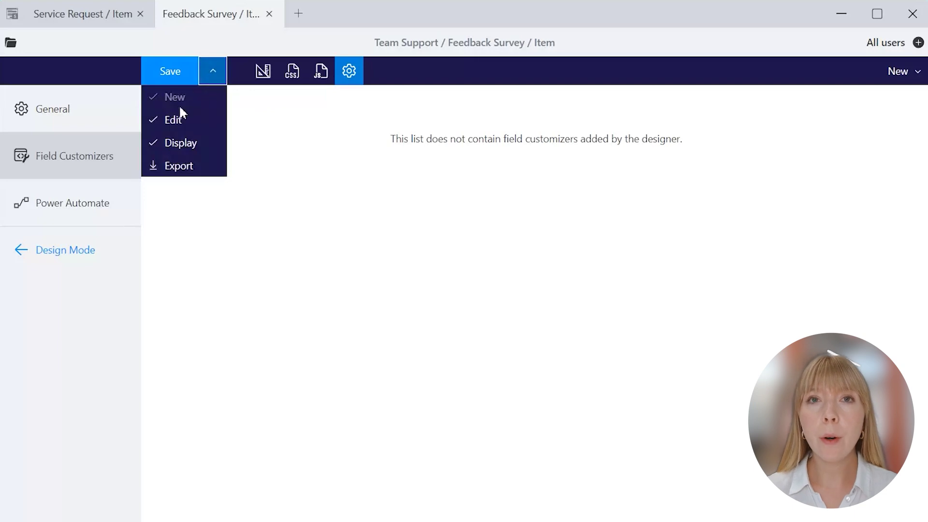
left_click(185, 78)
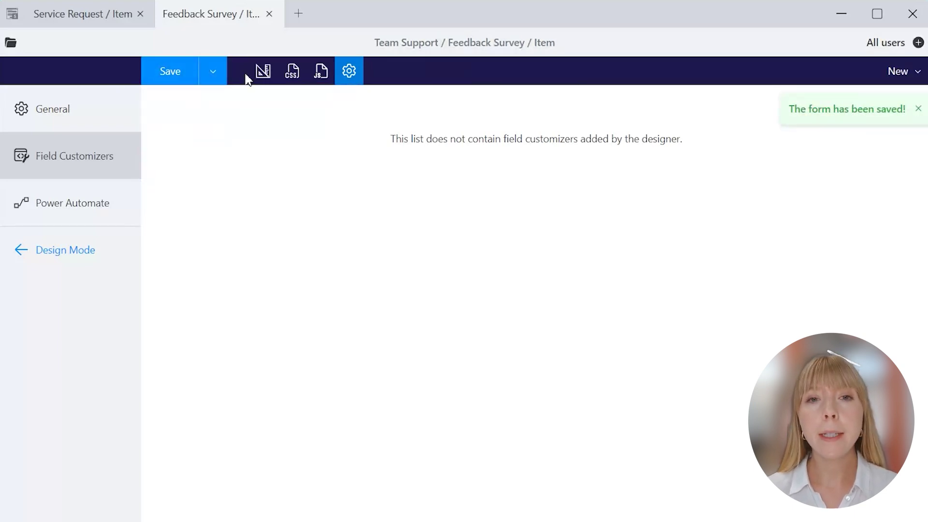
left_click(261, 76)
left_click(348, 75)
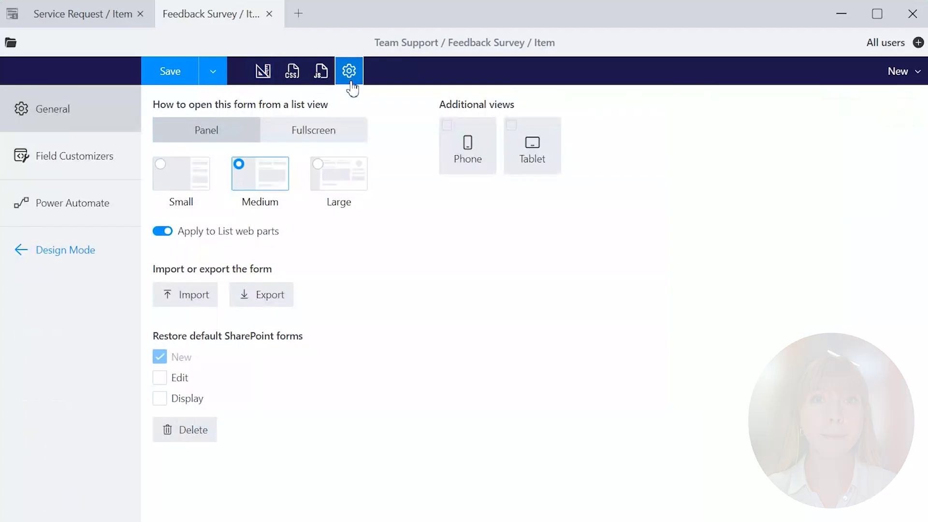
left_click(84, 173)
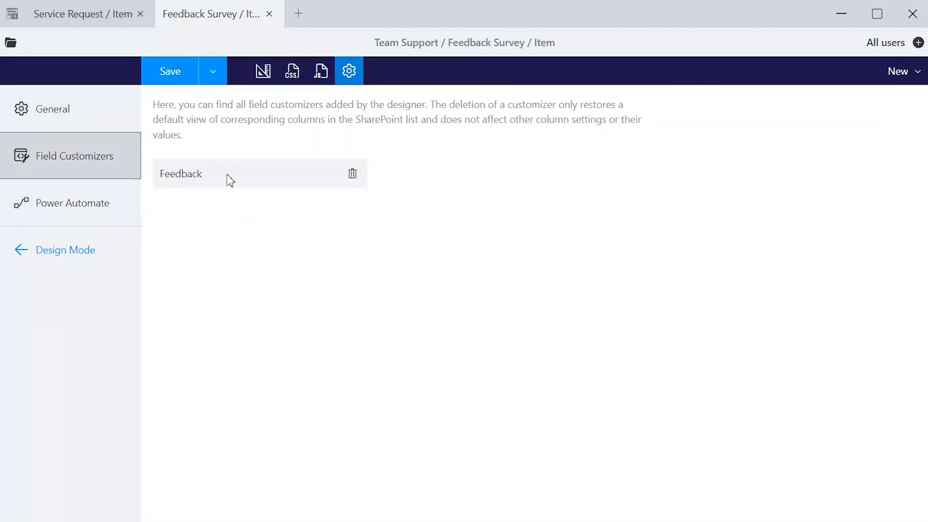